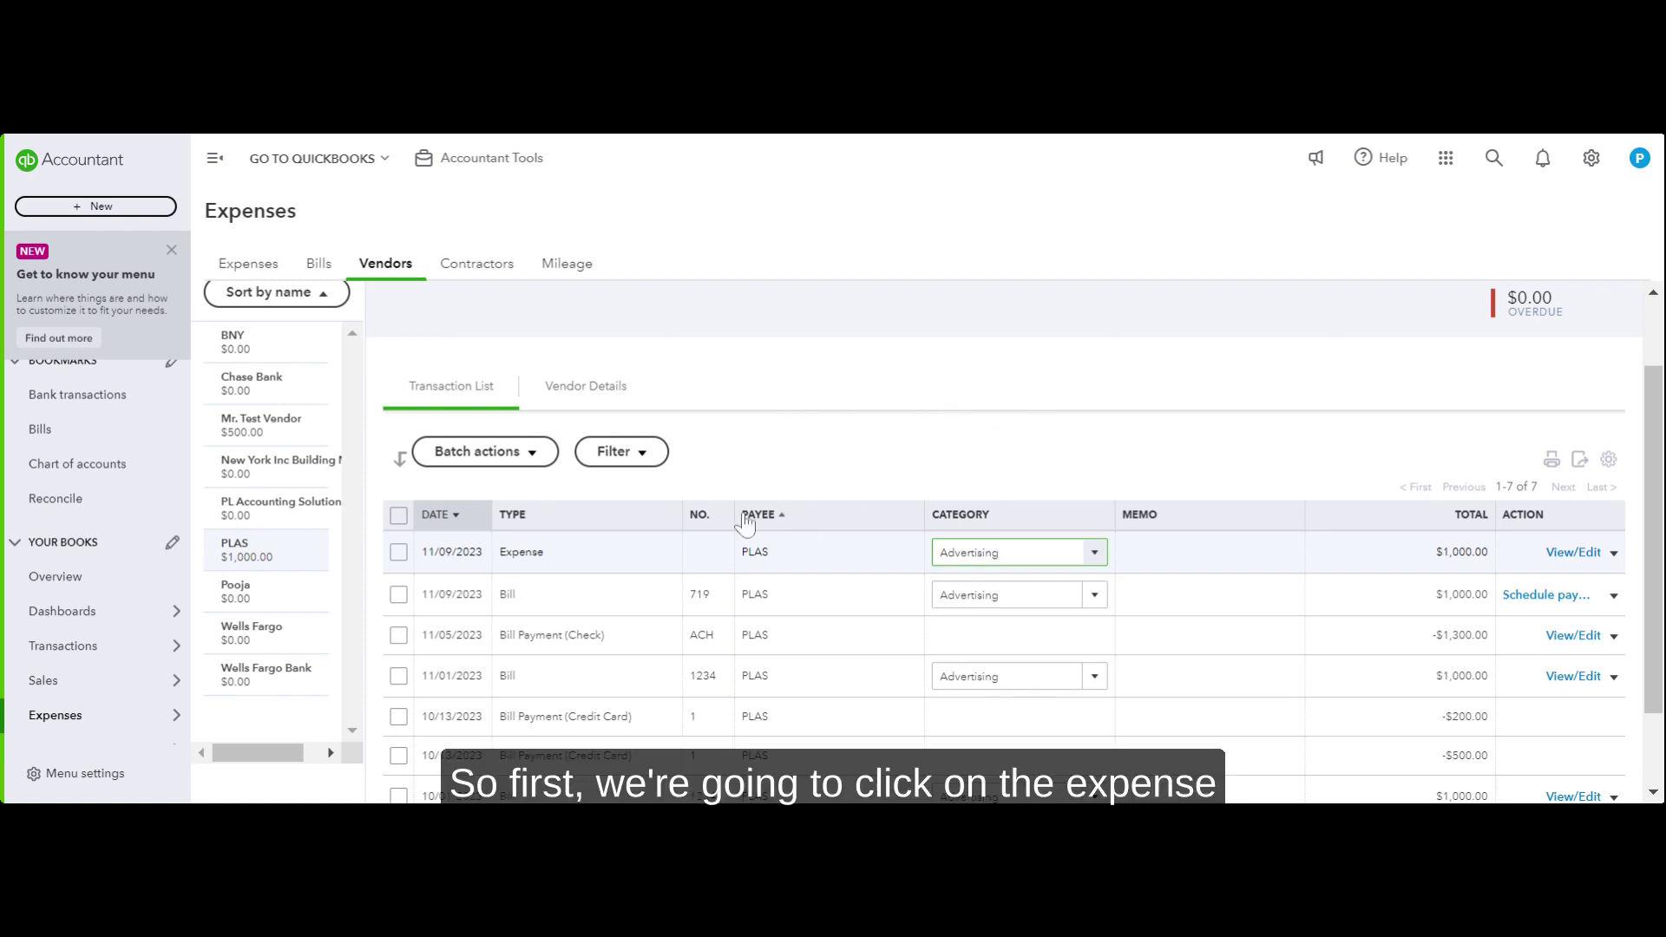
Convert PLAS's $1,000 expense into a bill payment applied to Bill #719 and save it.
click(752, 556)
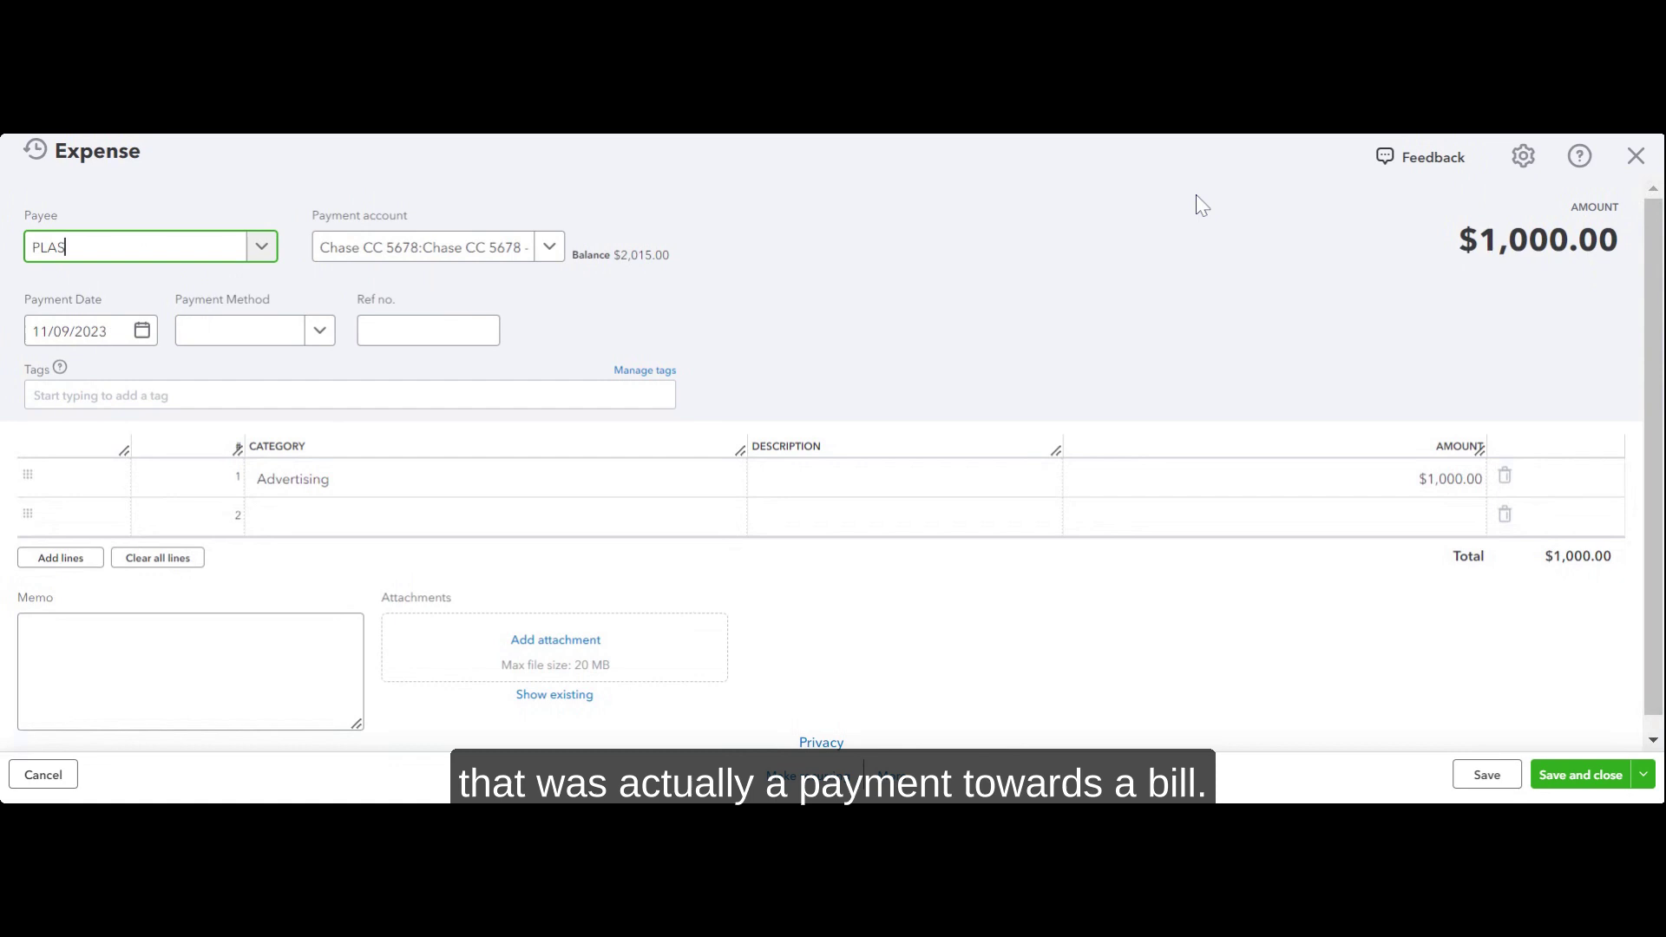
key(Tab)
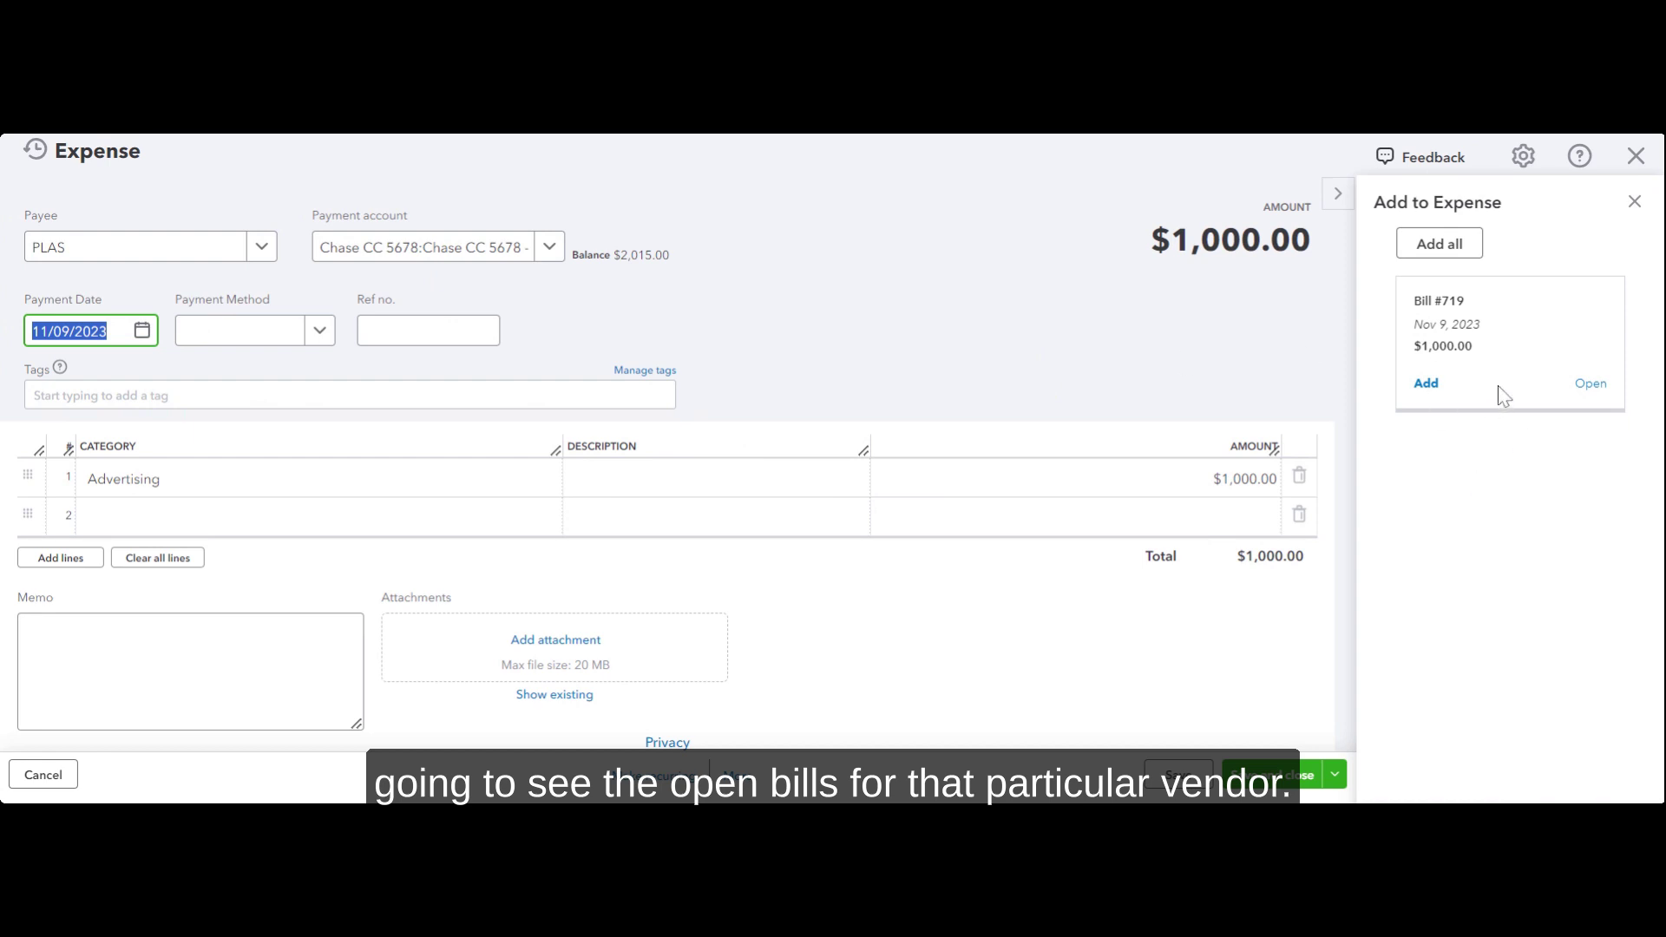
click(1427, 385)
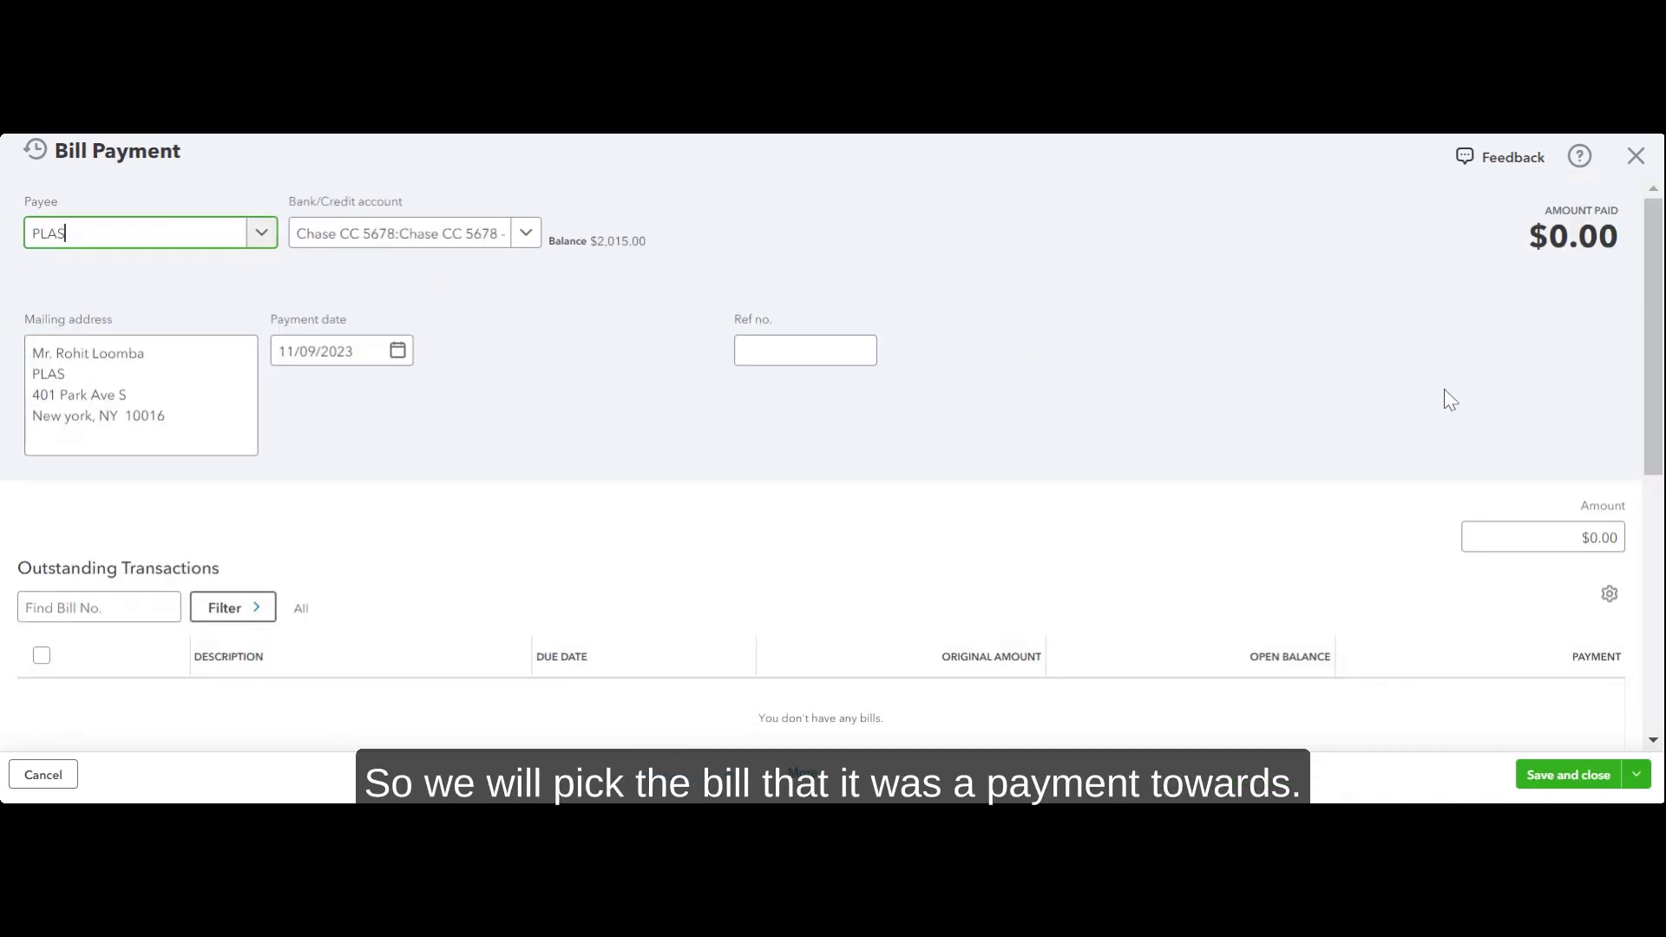
scroll(1445, 476, down, 1)
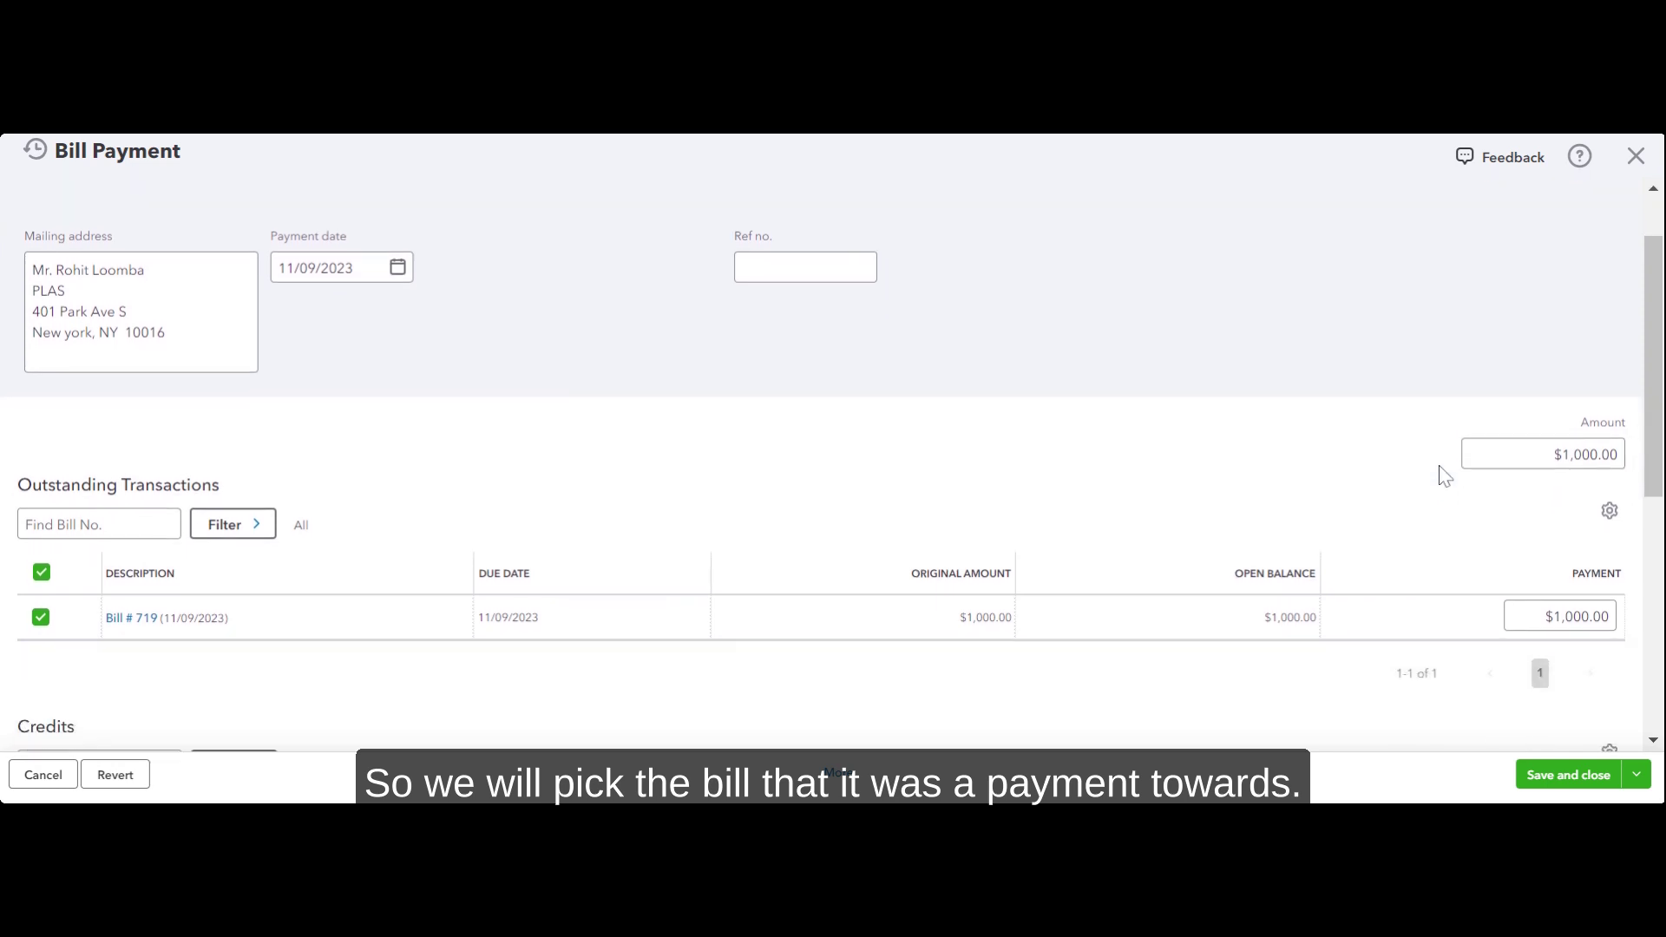
click(1479, 445)
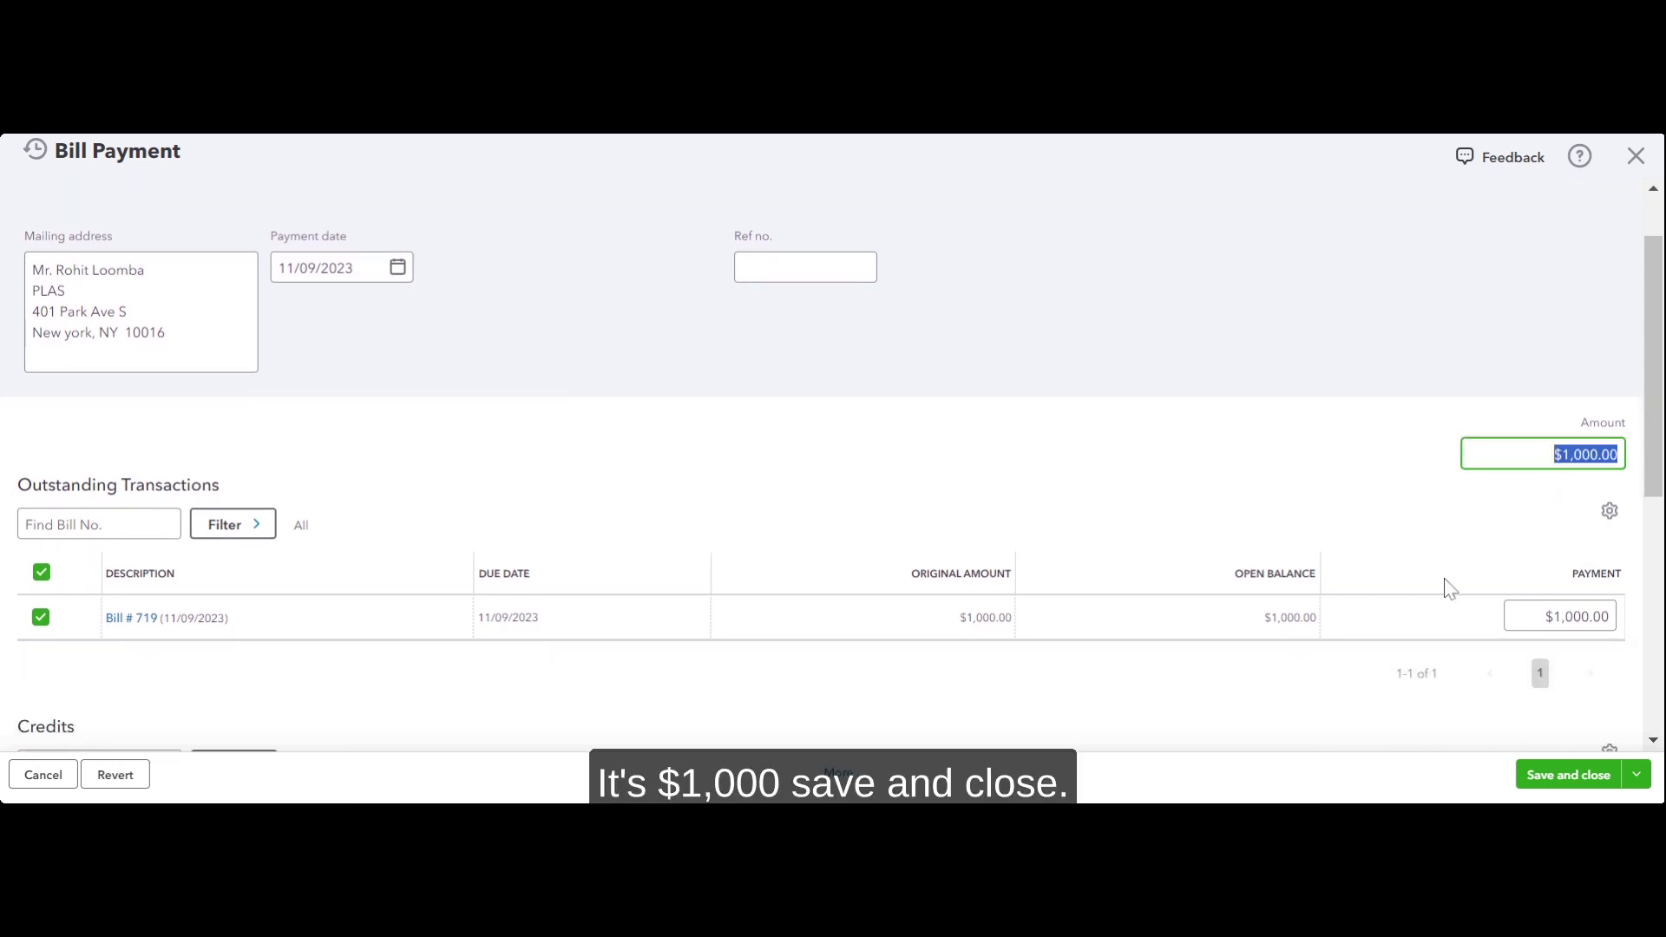
click(1545, 786)
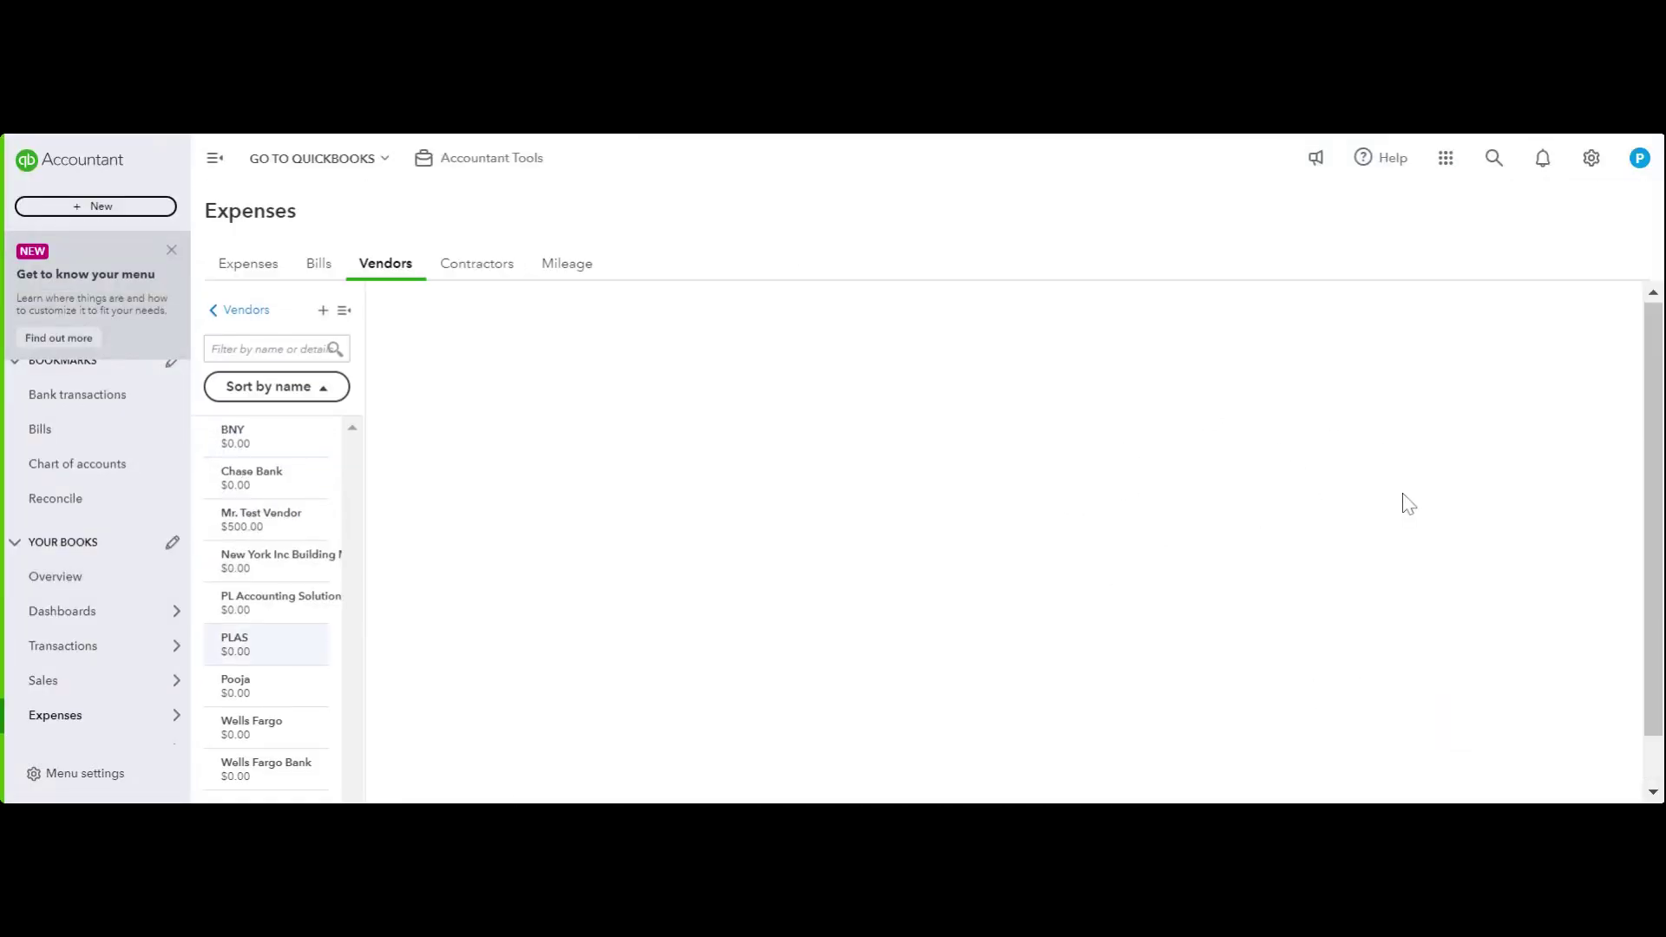
Open Mr. Test Vendor from the vendor list to view their transactions.
scroll(1262, 494, down, 2)
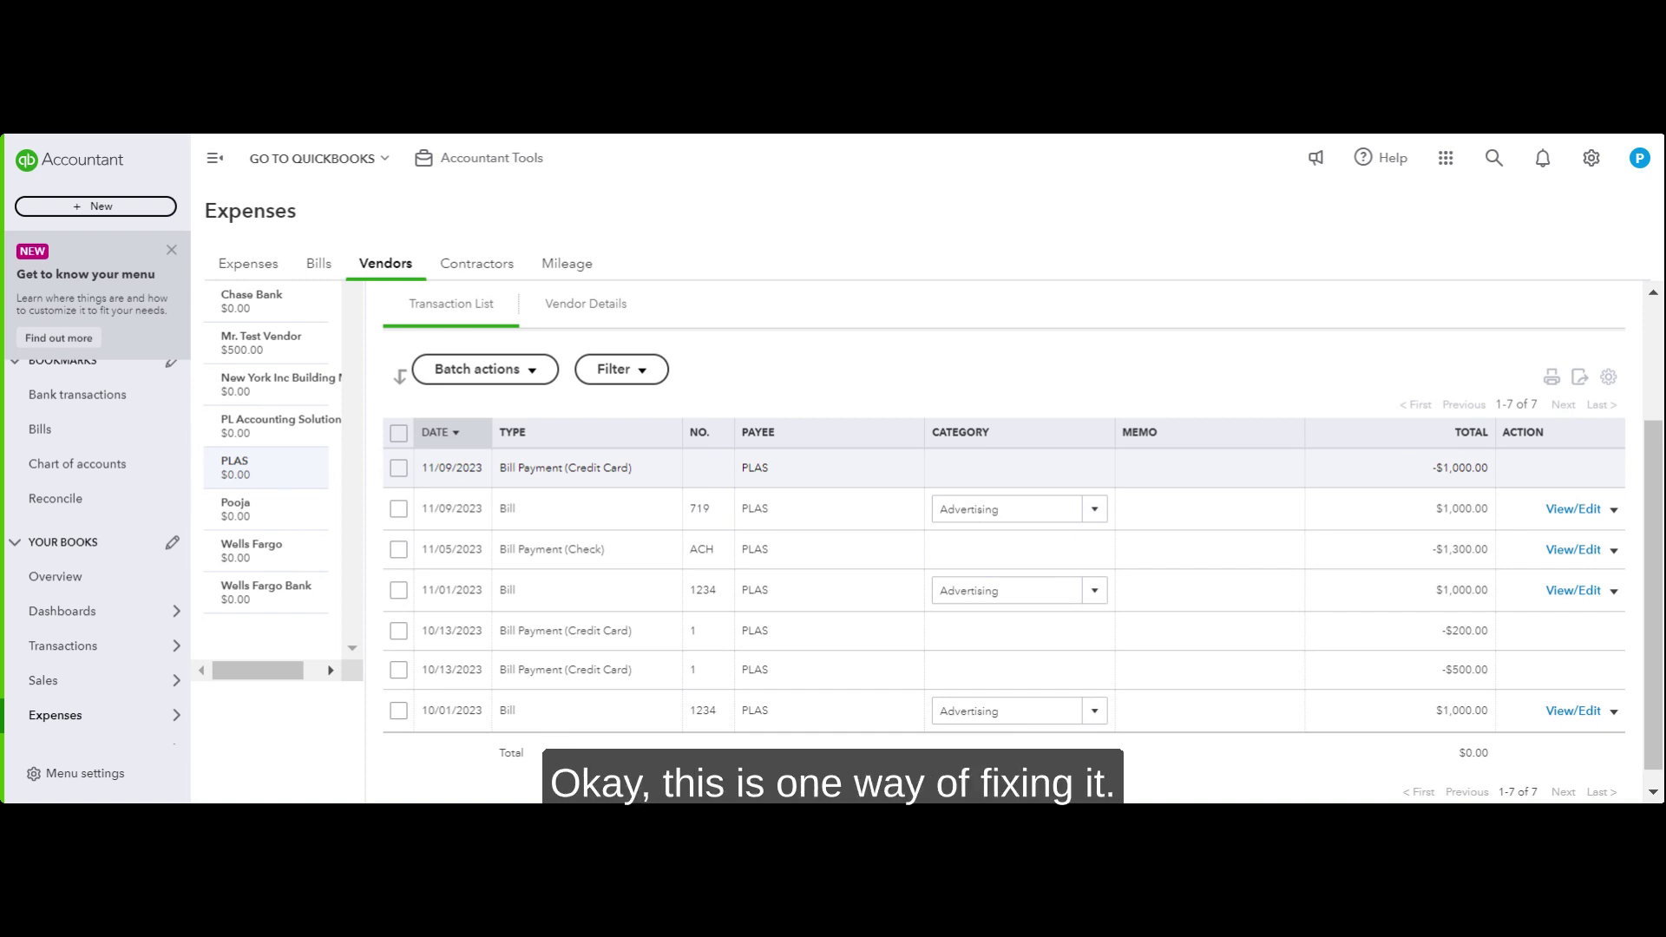
scroll(767, 361, up, 1)
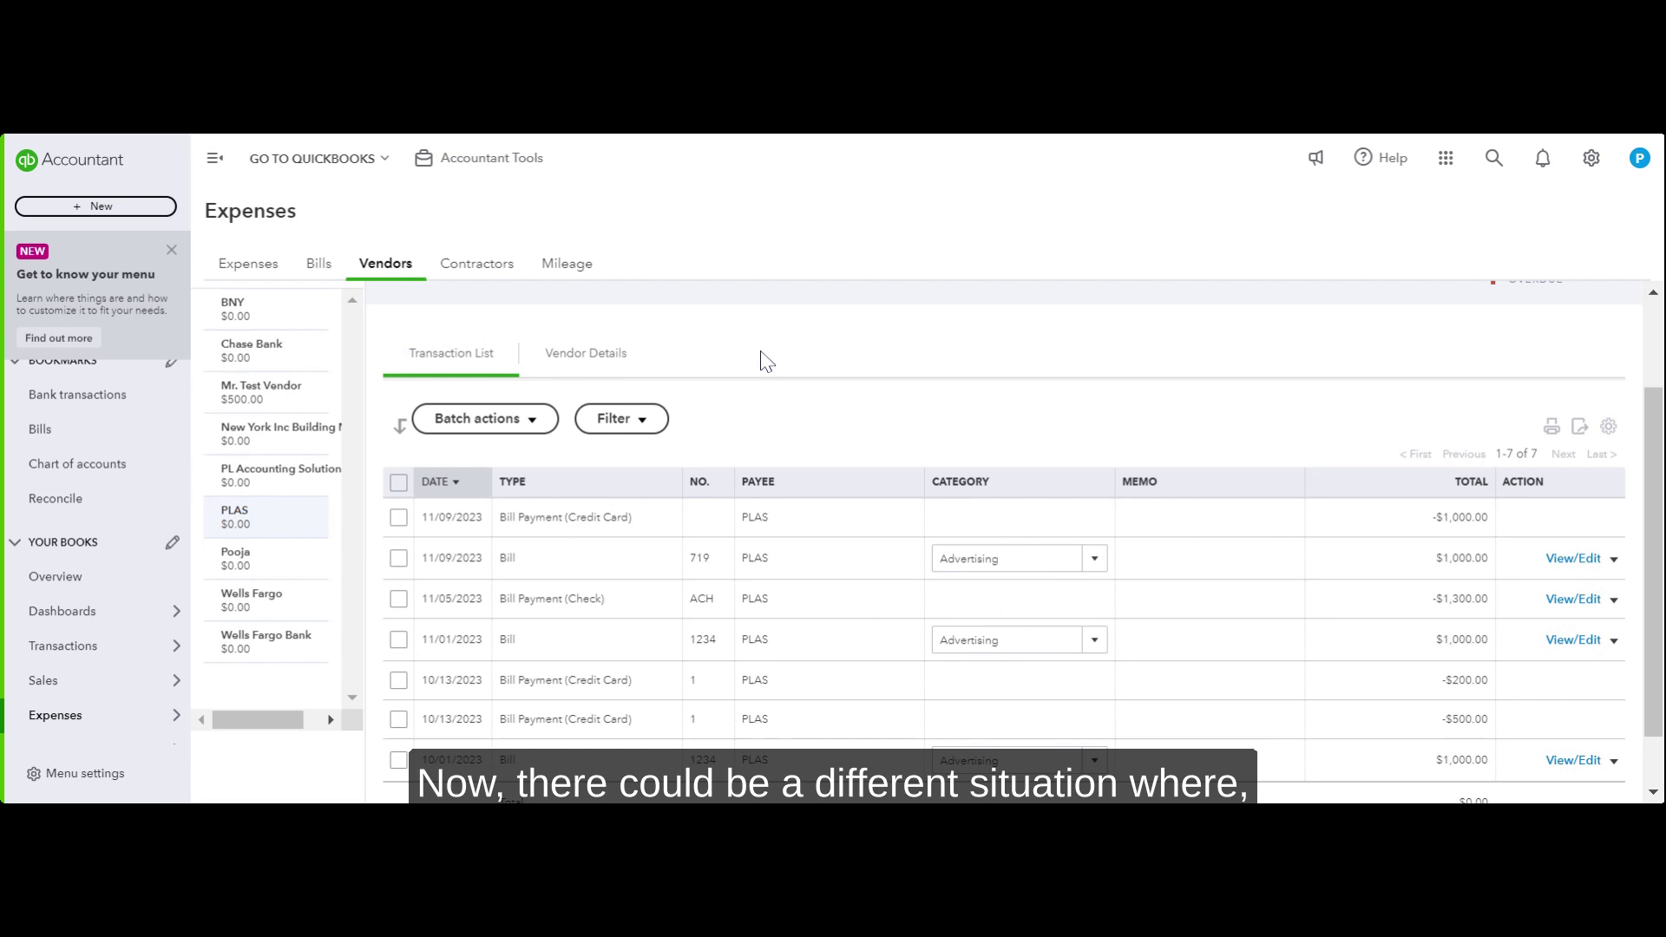
click(292, 413)
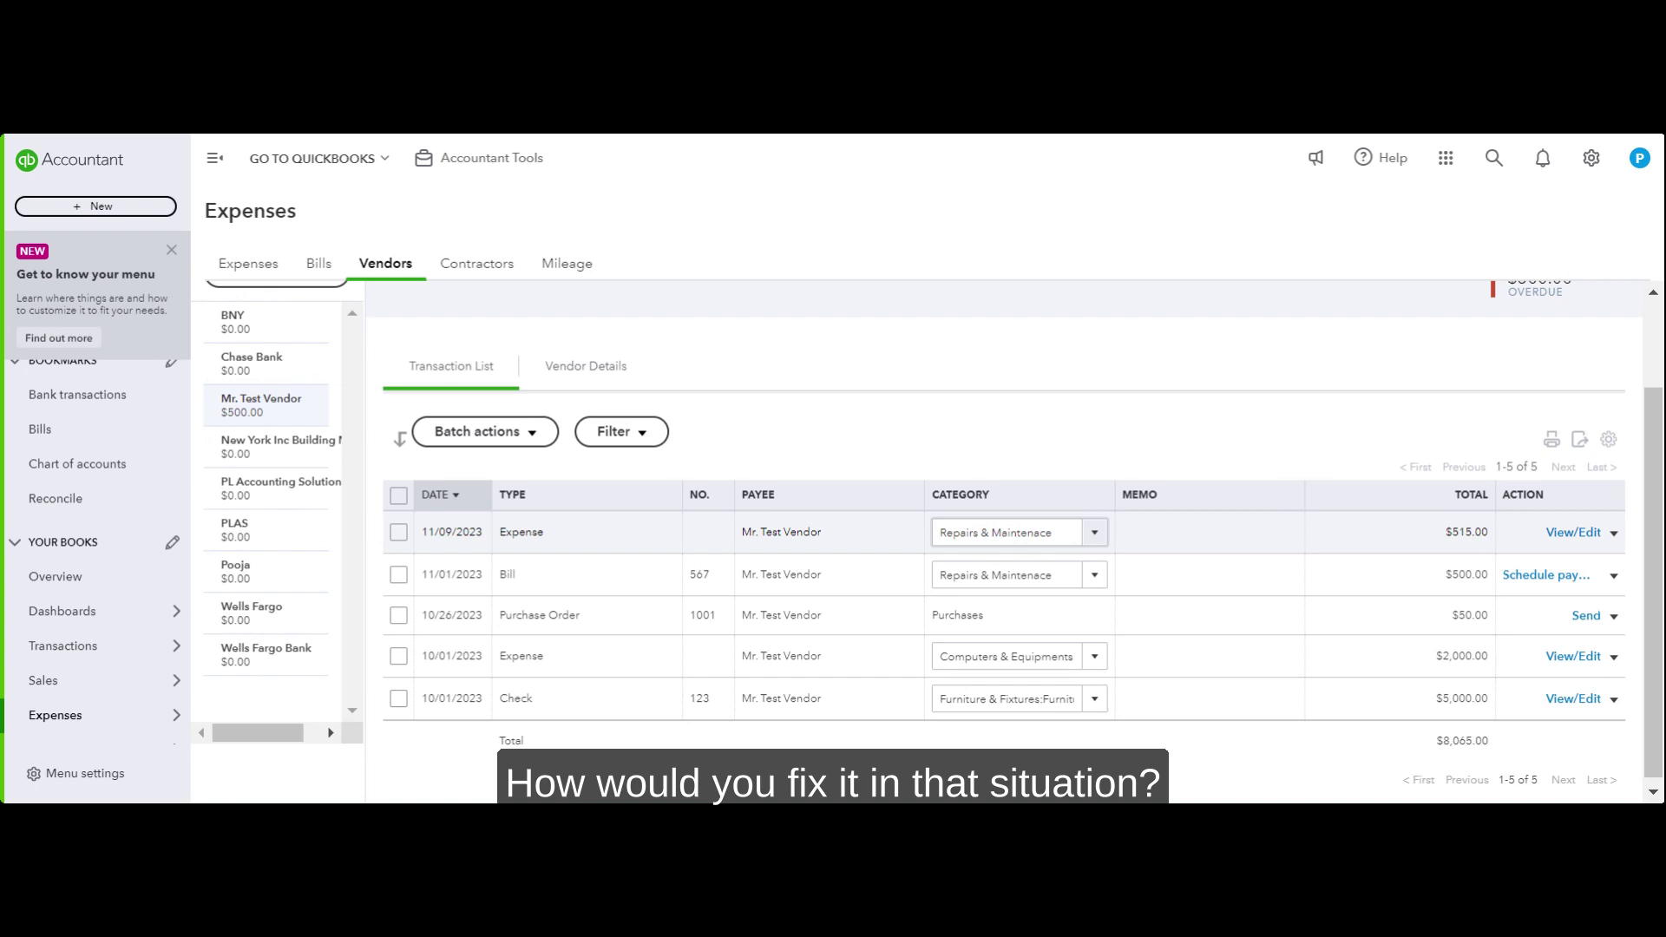
Open the 11/09/2023 $515.00 expense and select its first category line.
click(831, 542)
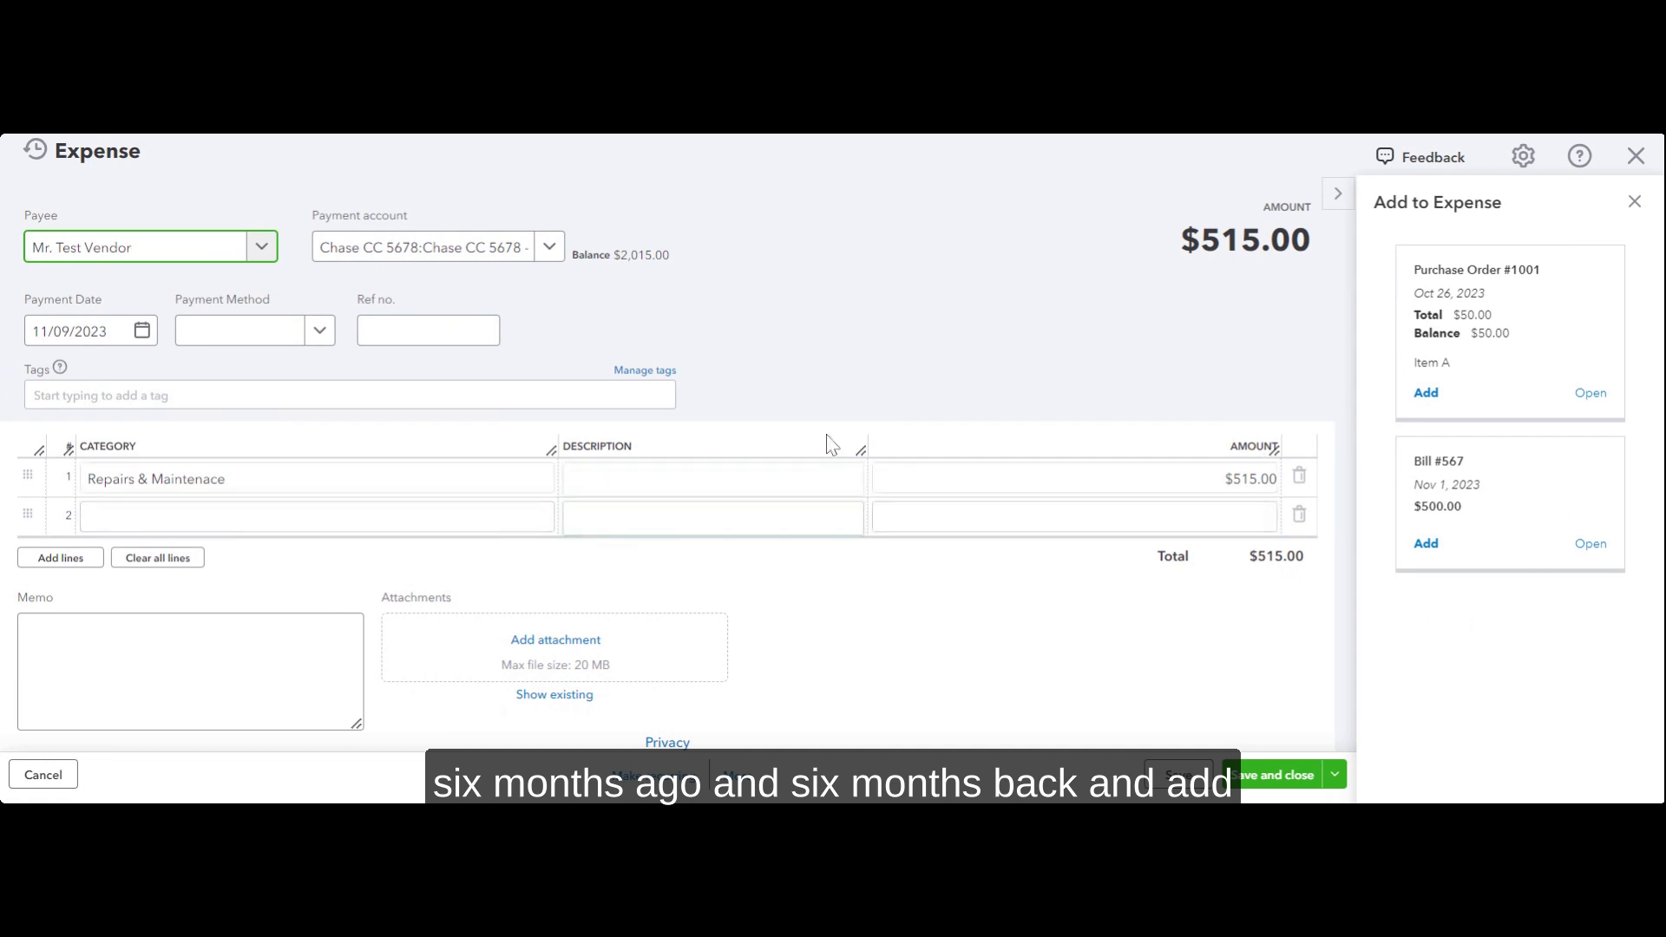
click(711, 479)
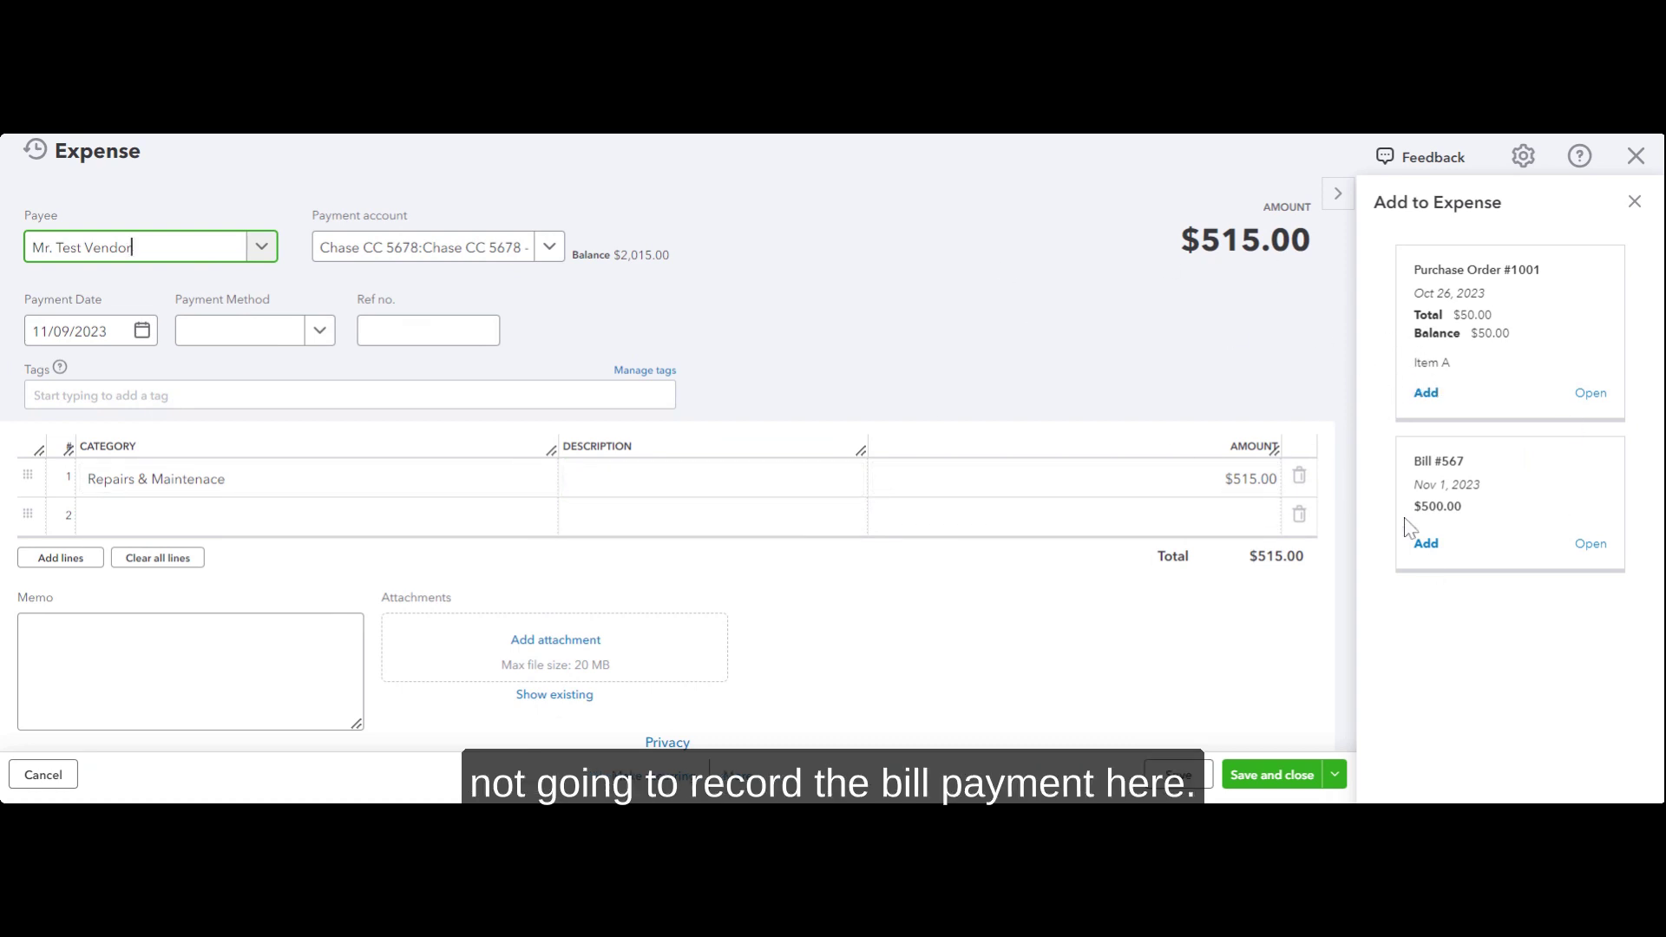
Set the first expense line to Accounts Payable (A/P) for $500.00.
click(1267, 517)
click(1197, 481)
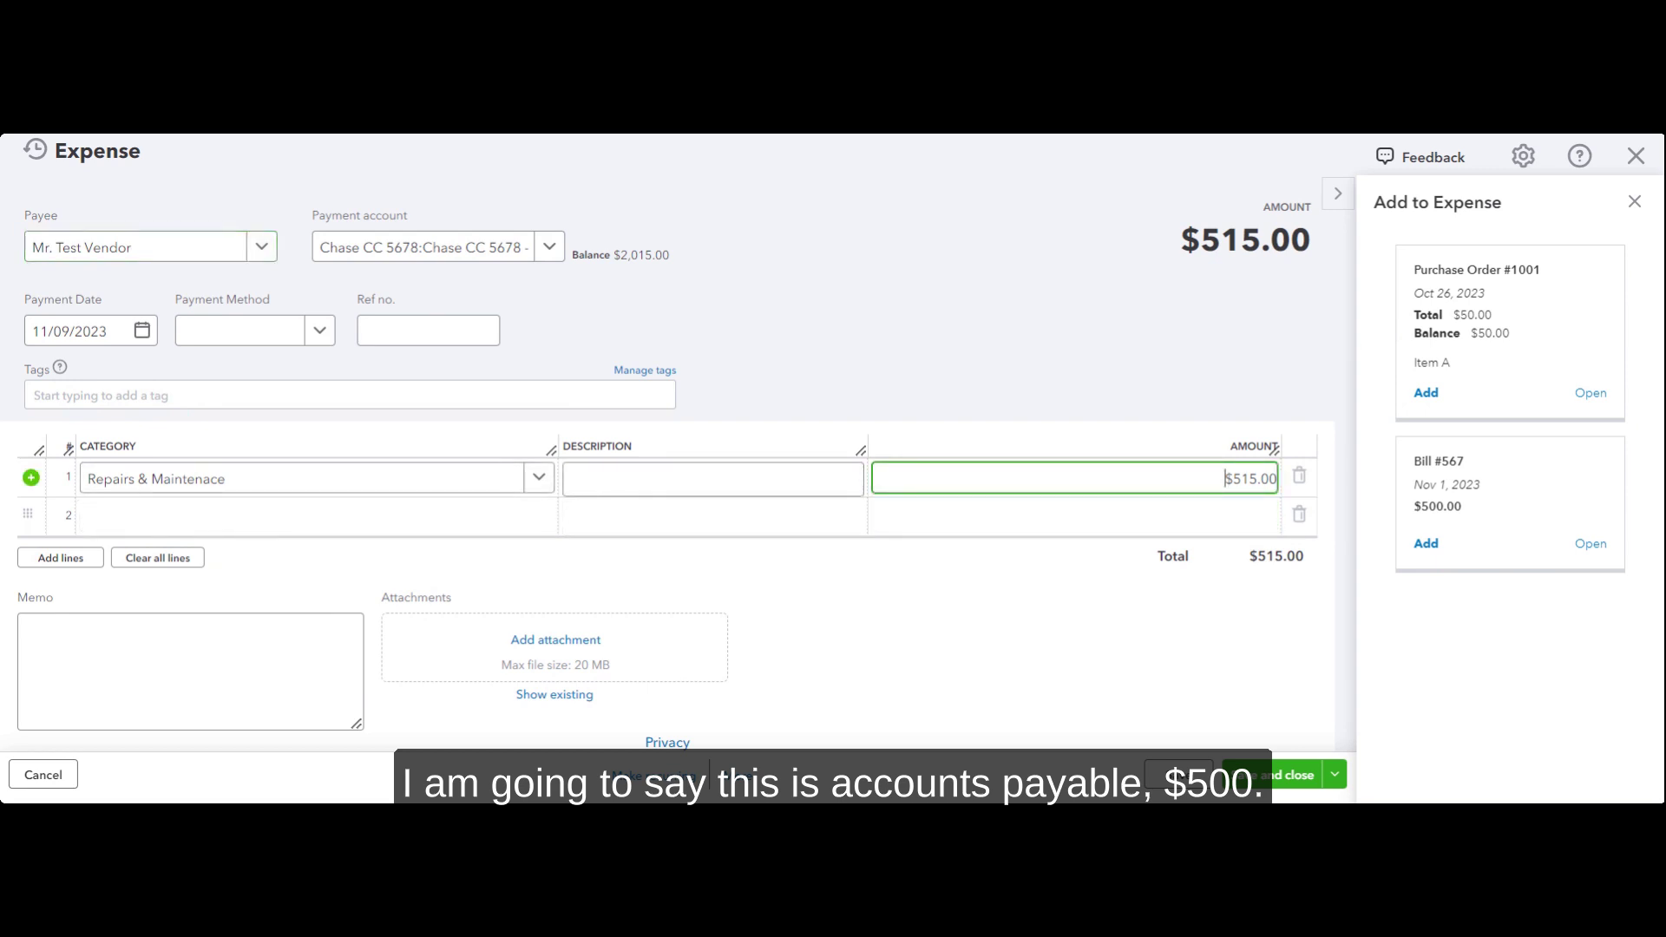
click(510, 486)
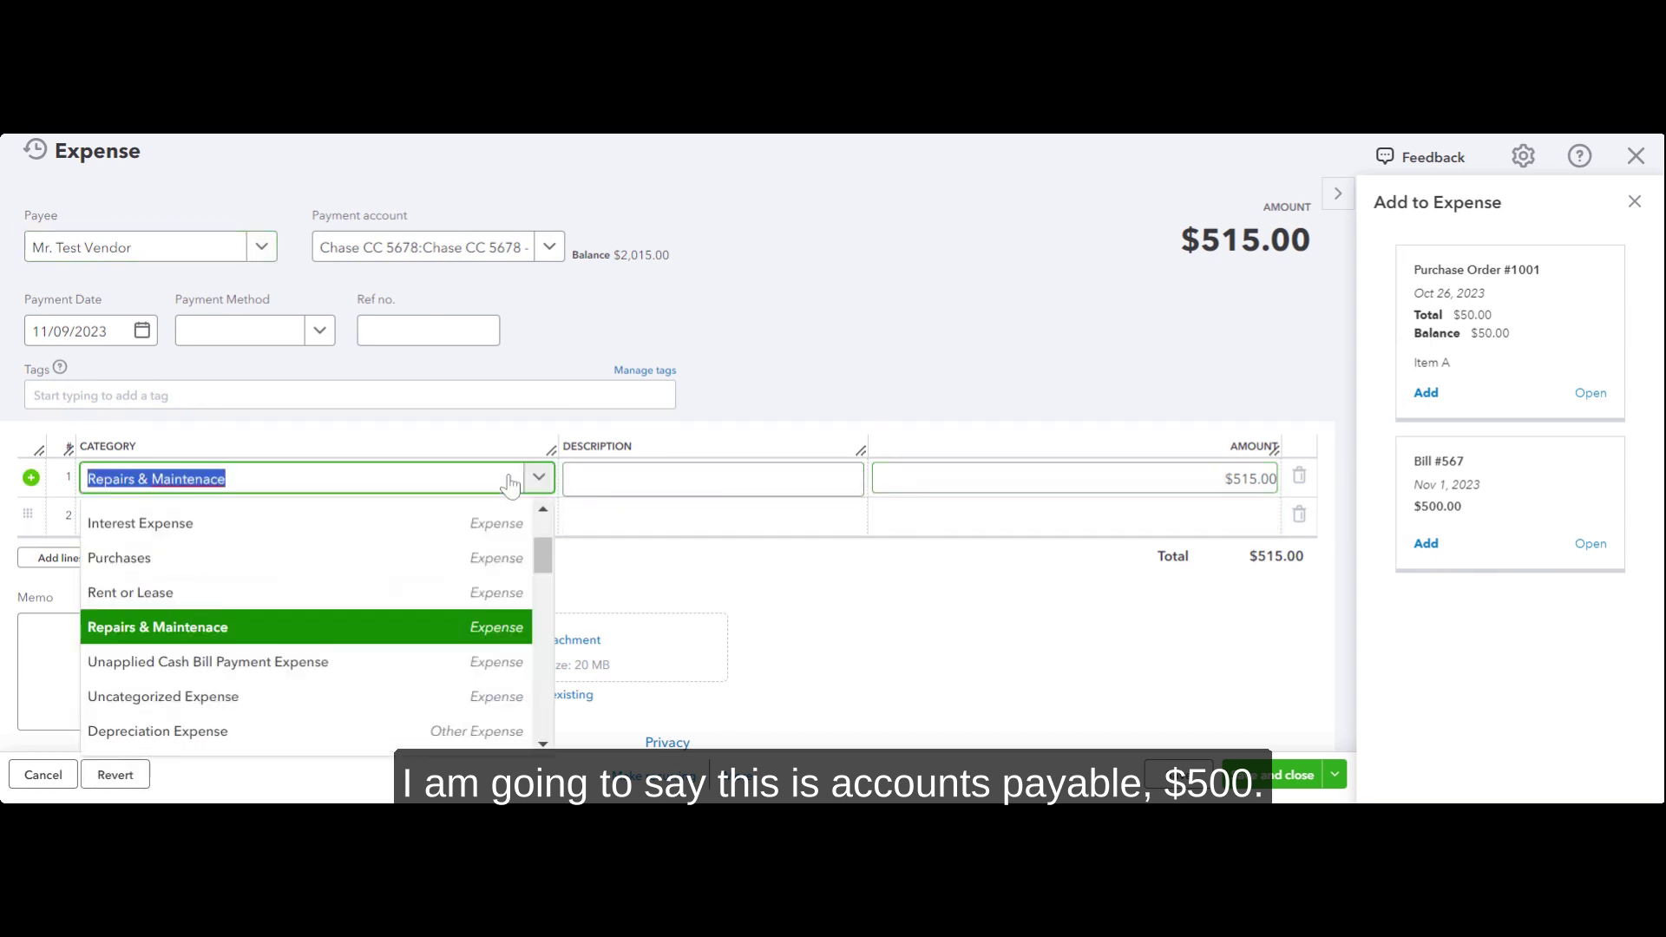
text(accounts)
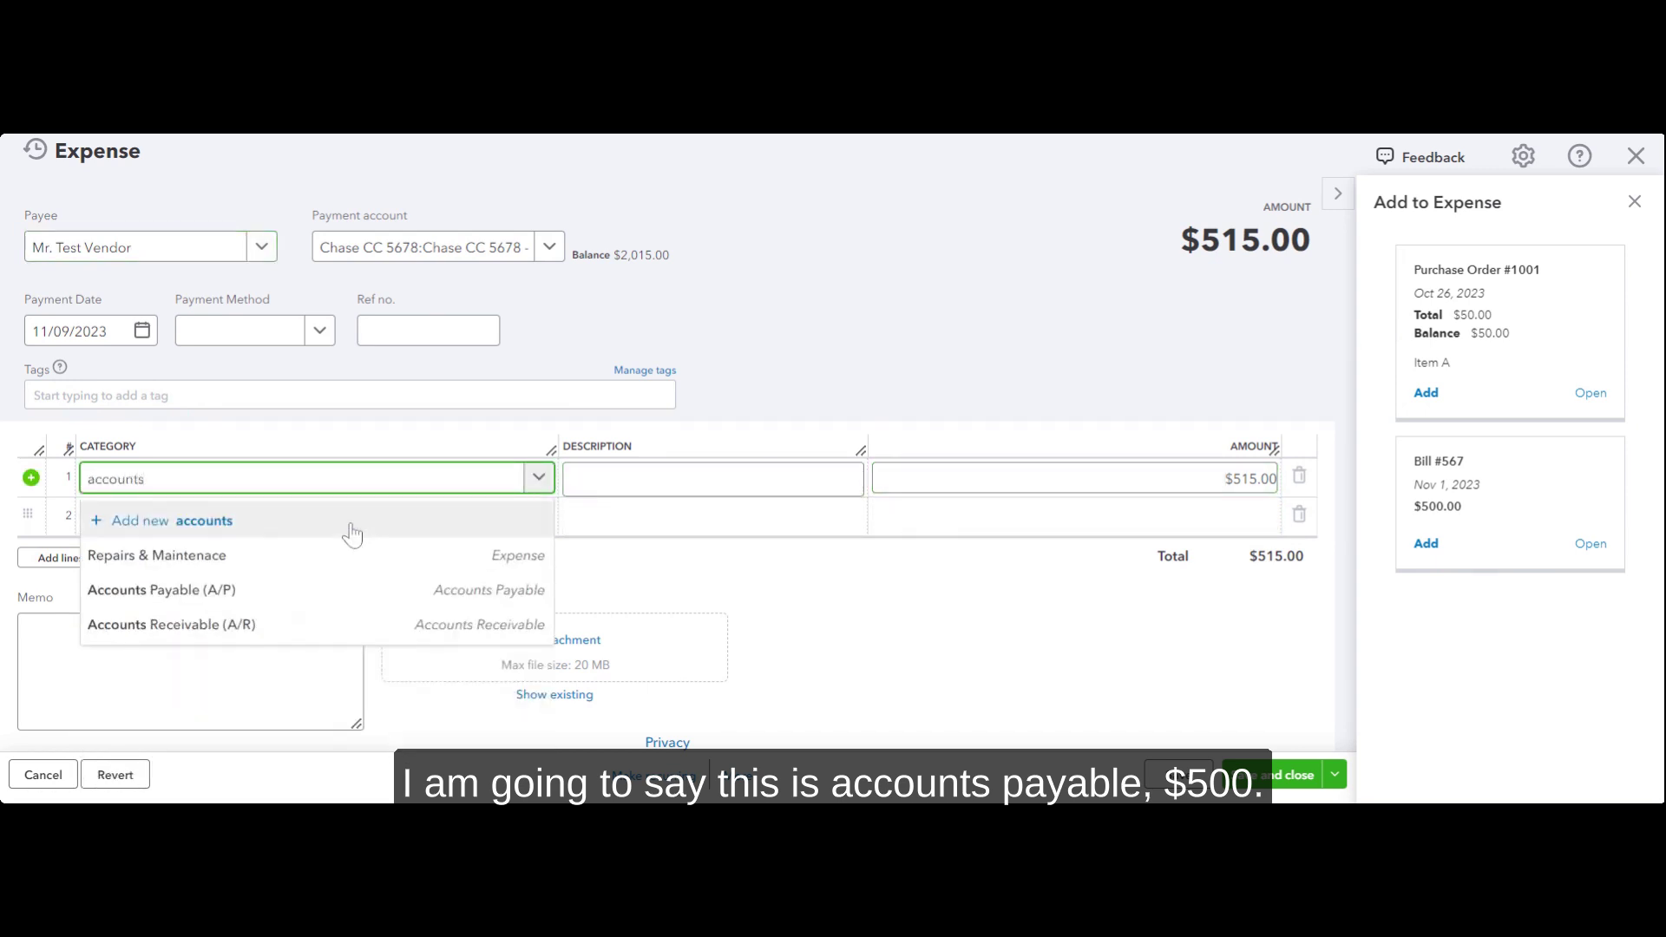
click(359, 592)
key(Tab)
key(Tab)
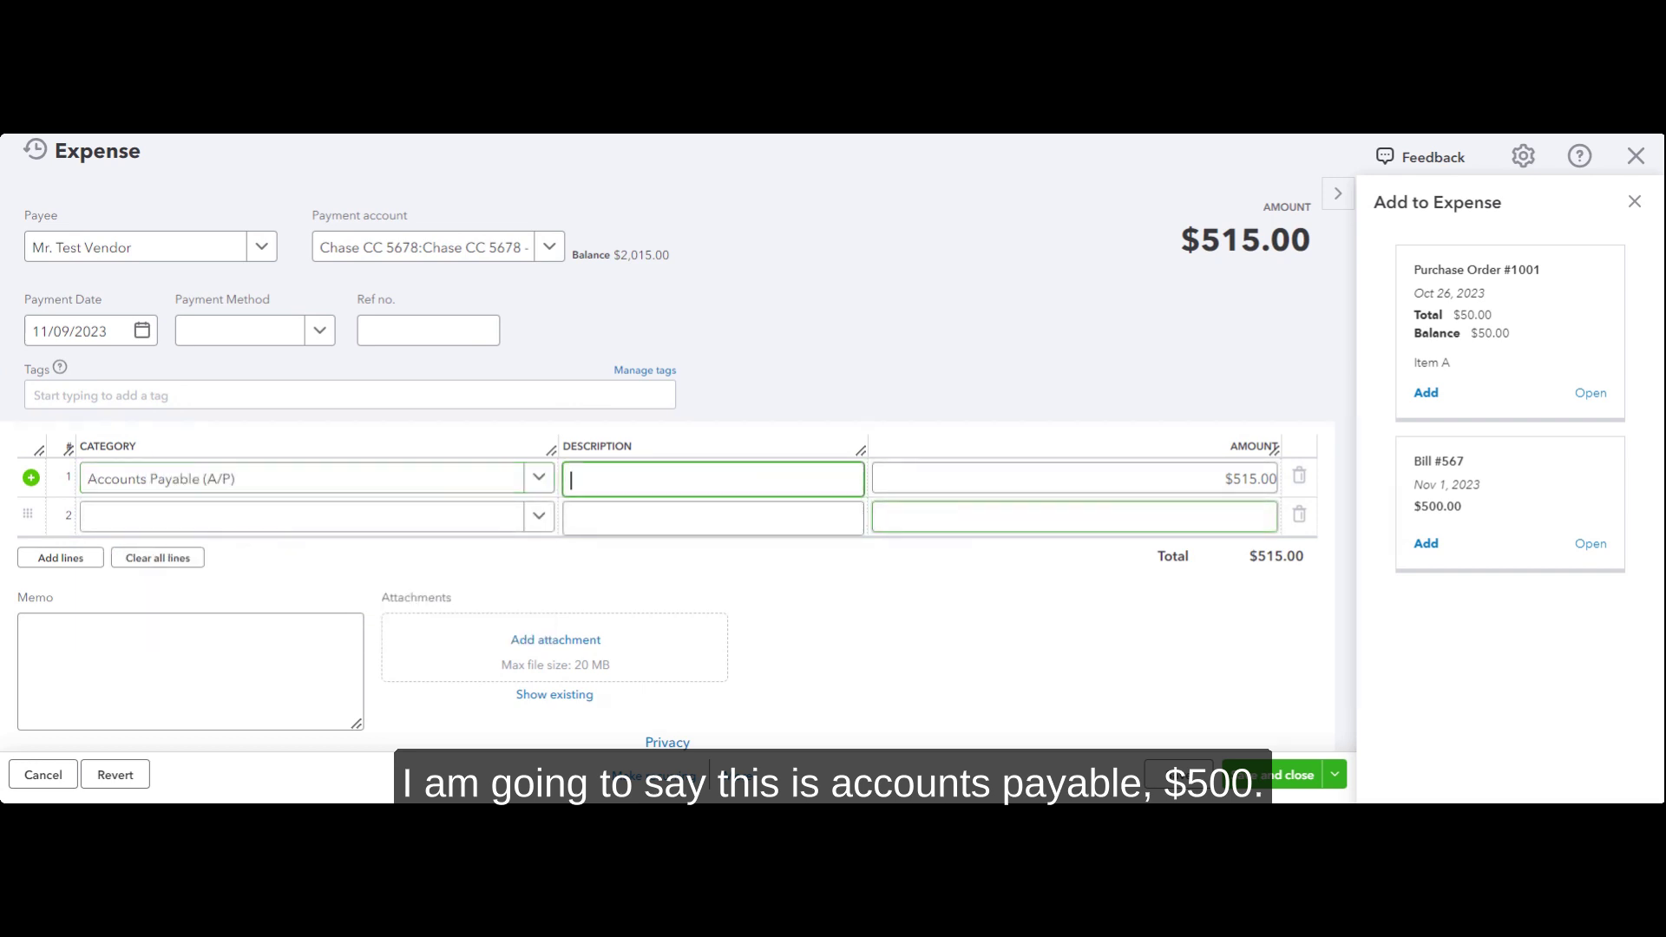
text(500)
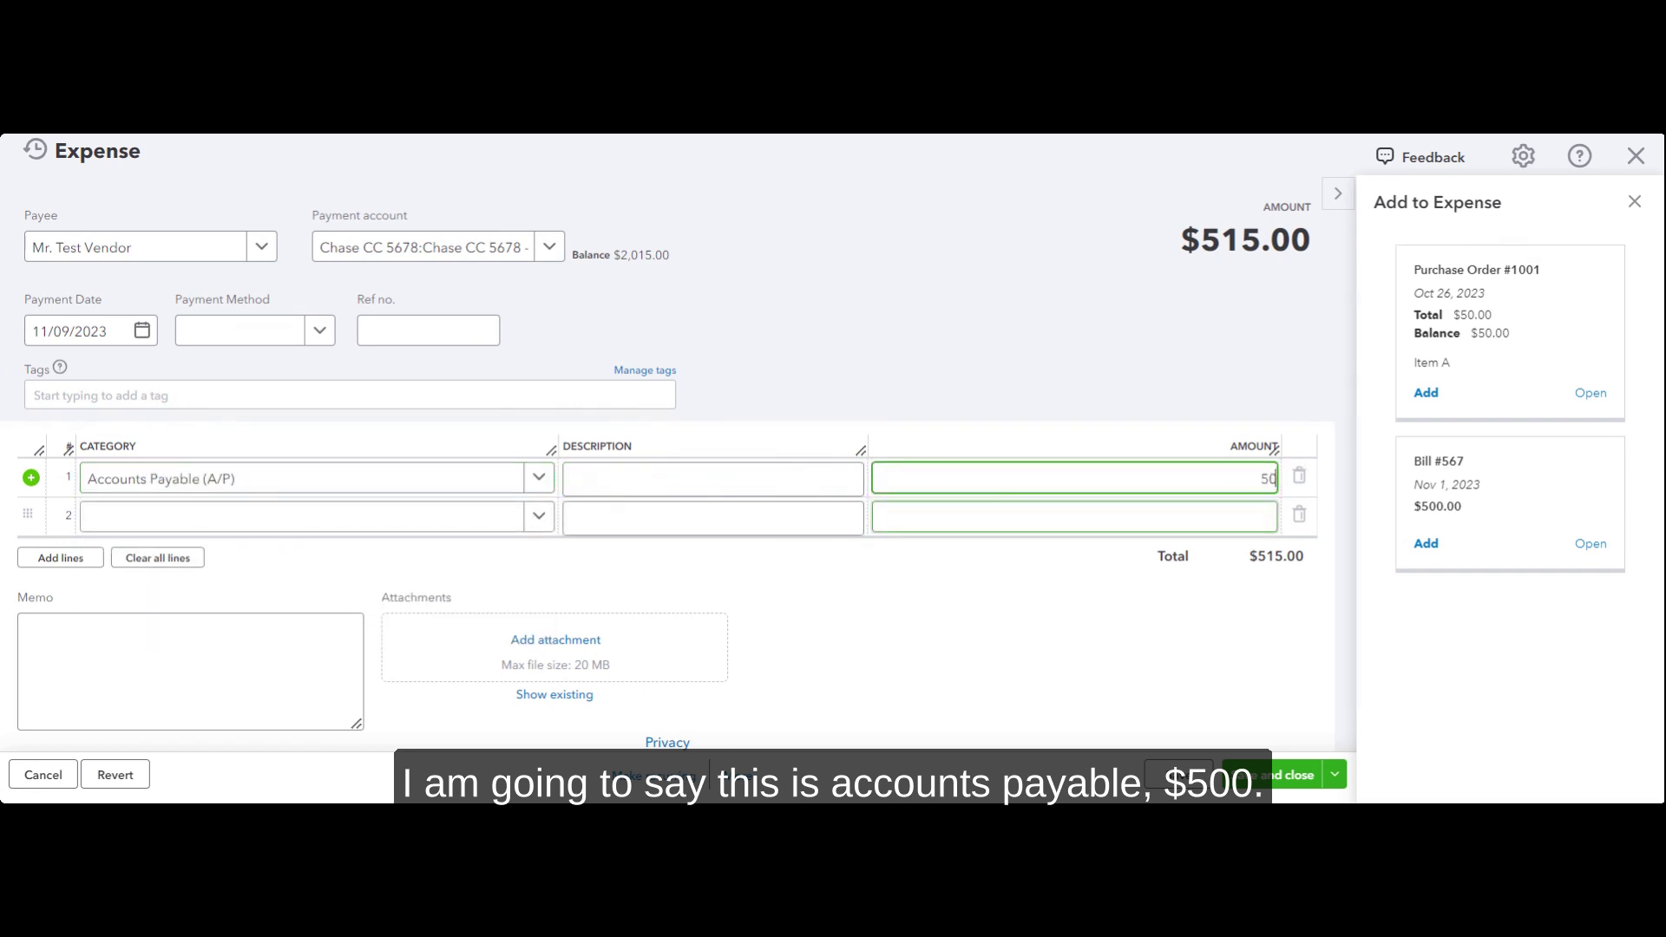
key(Tab)
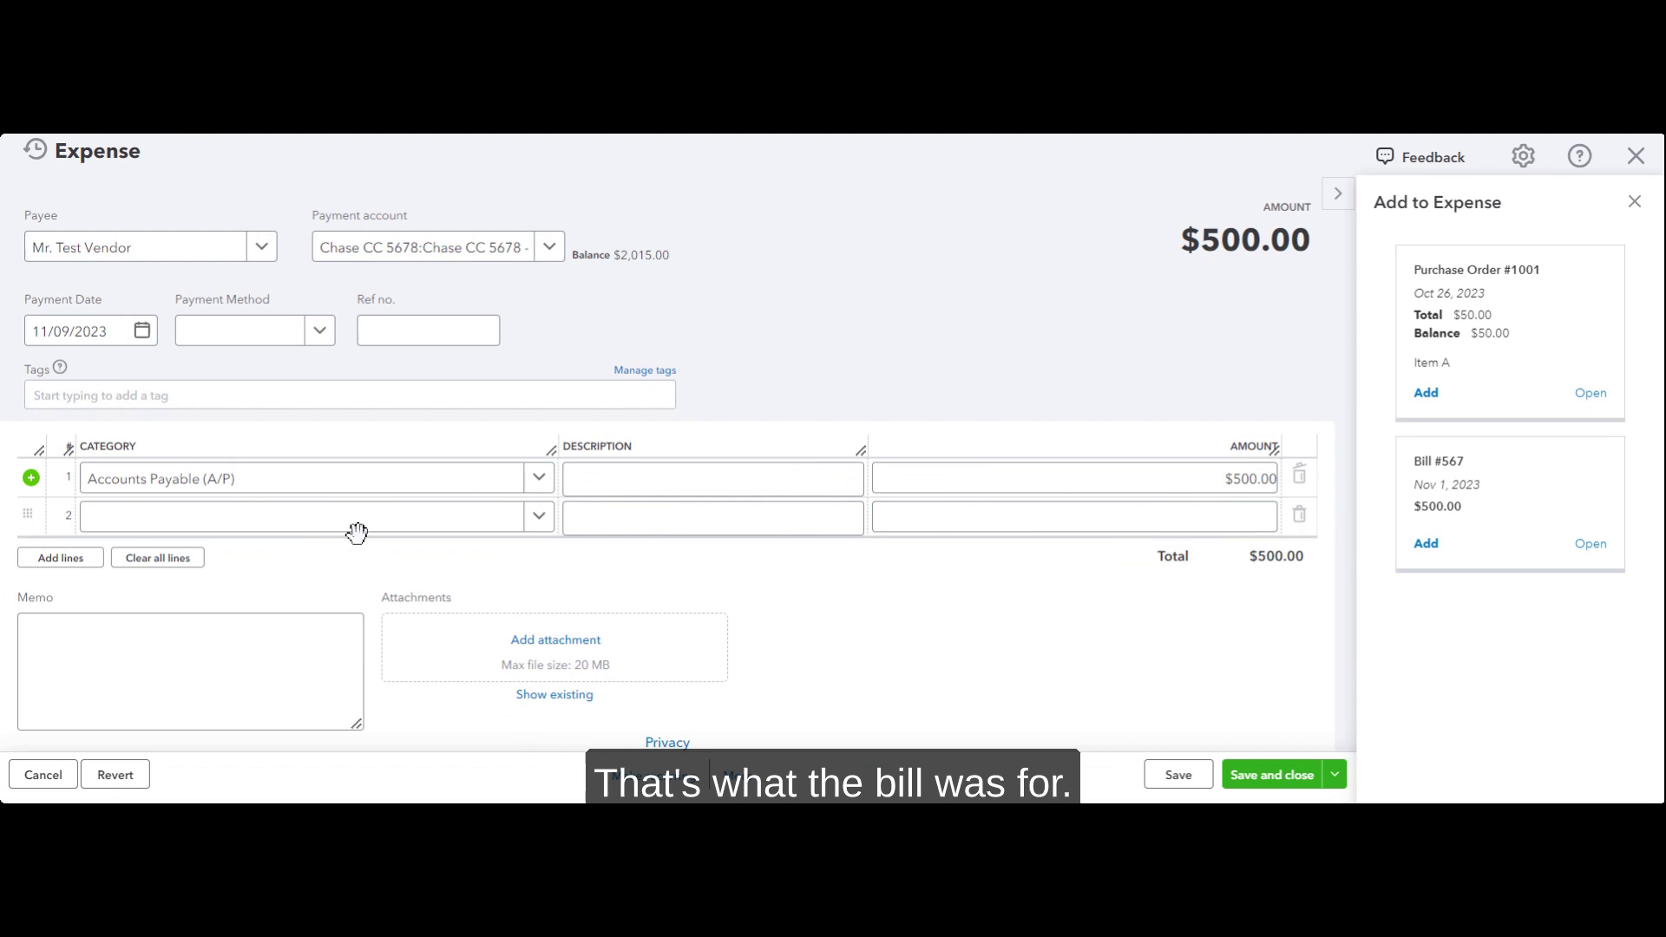
Add a $15.00 Bank Service Charges second line and save the $515.00 expense.
click(356, 532)
text(bank)
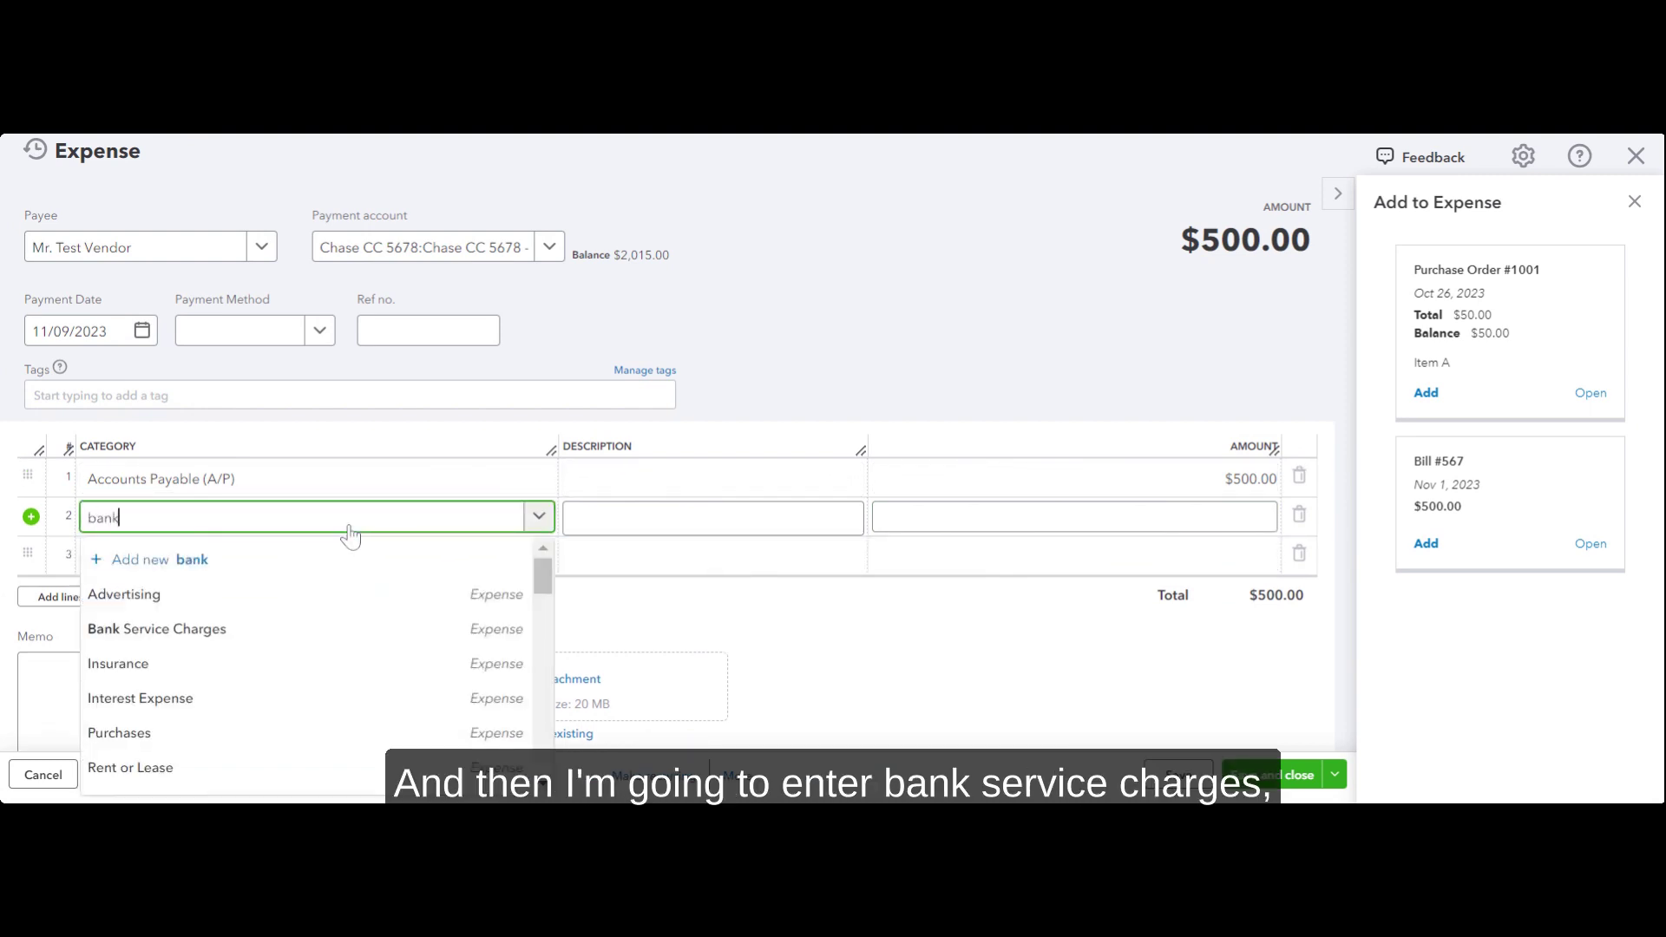
click(279, 593)
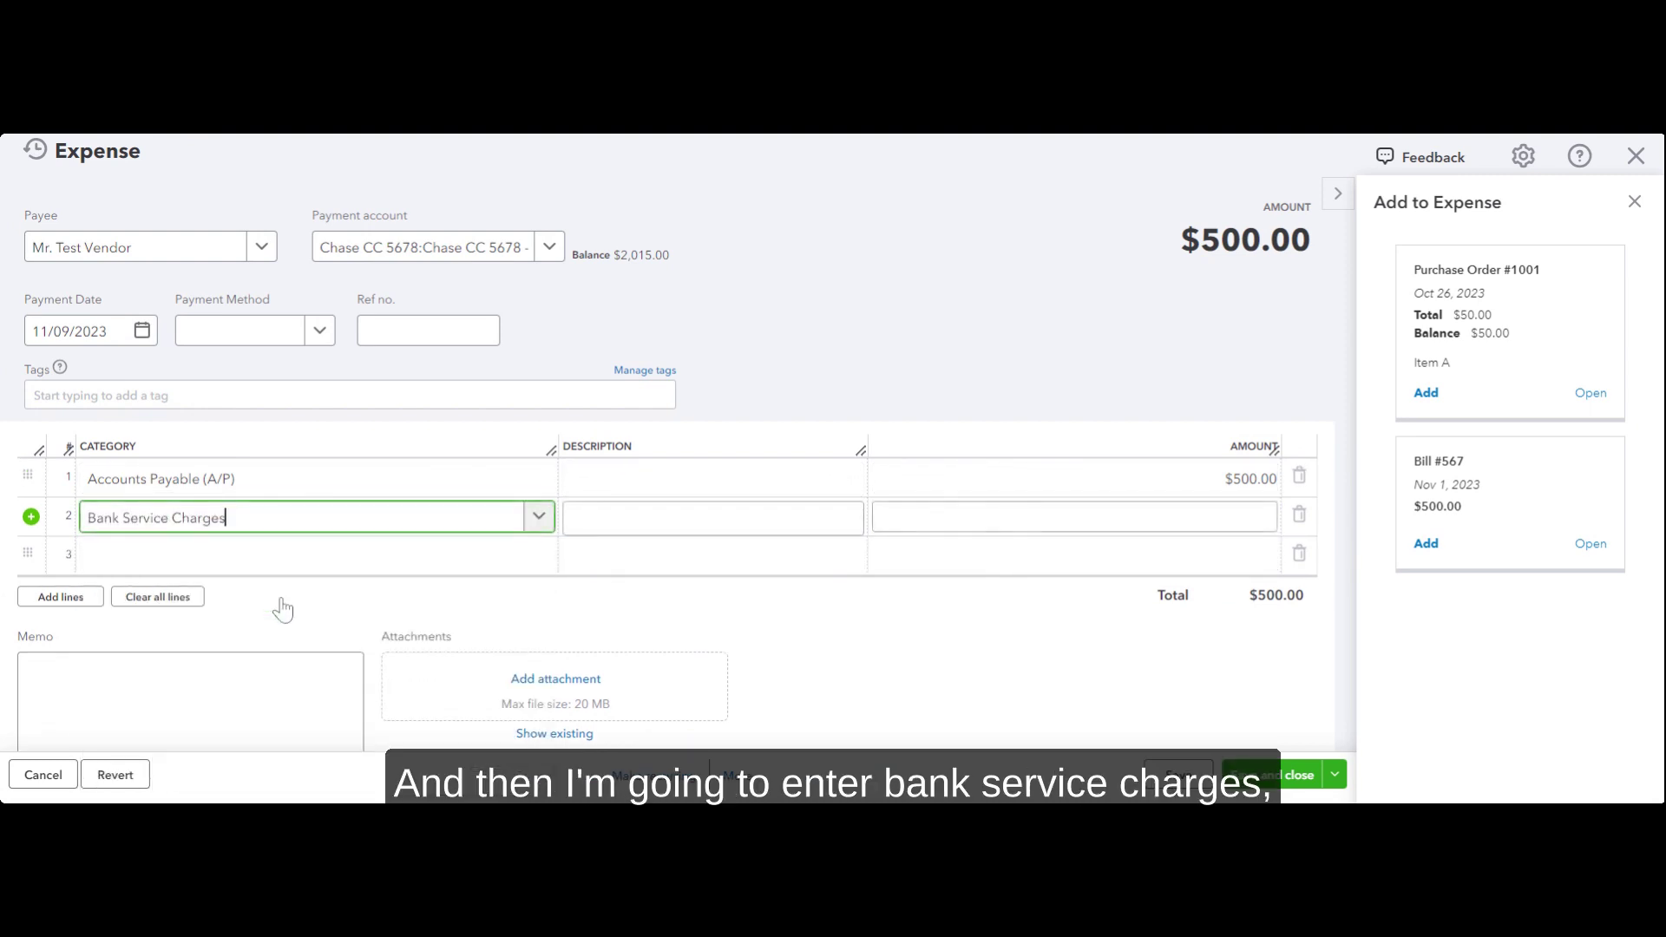
click(1075, 517)
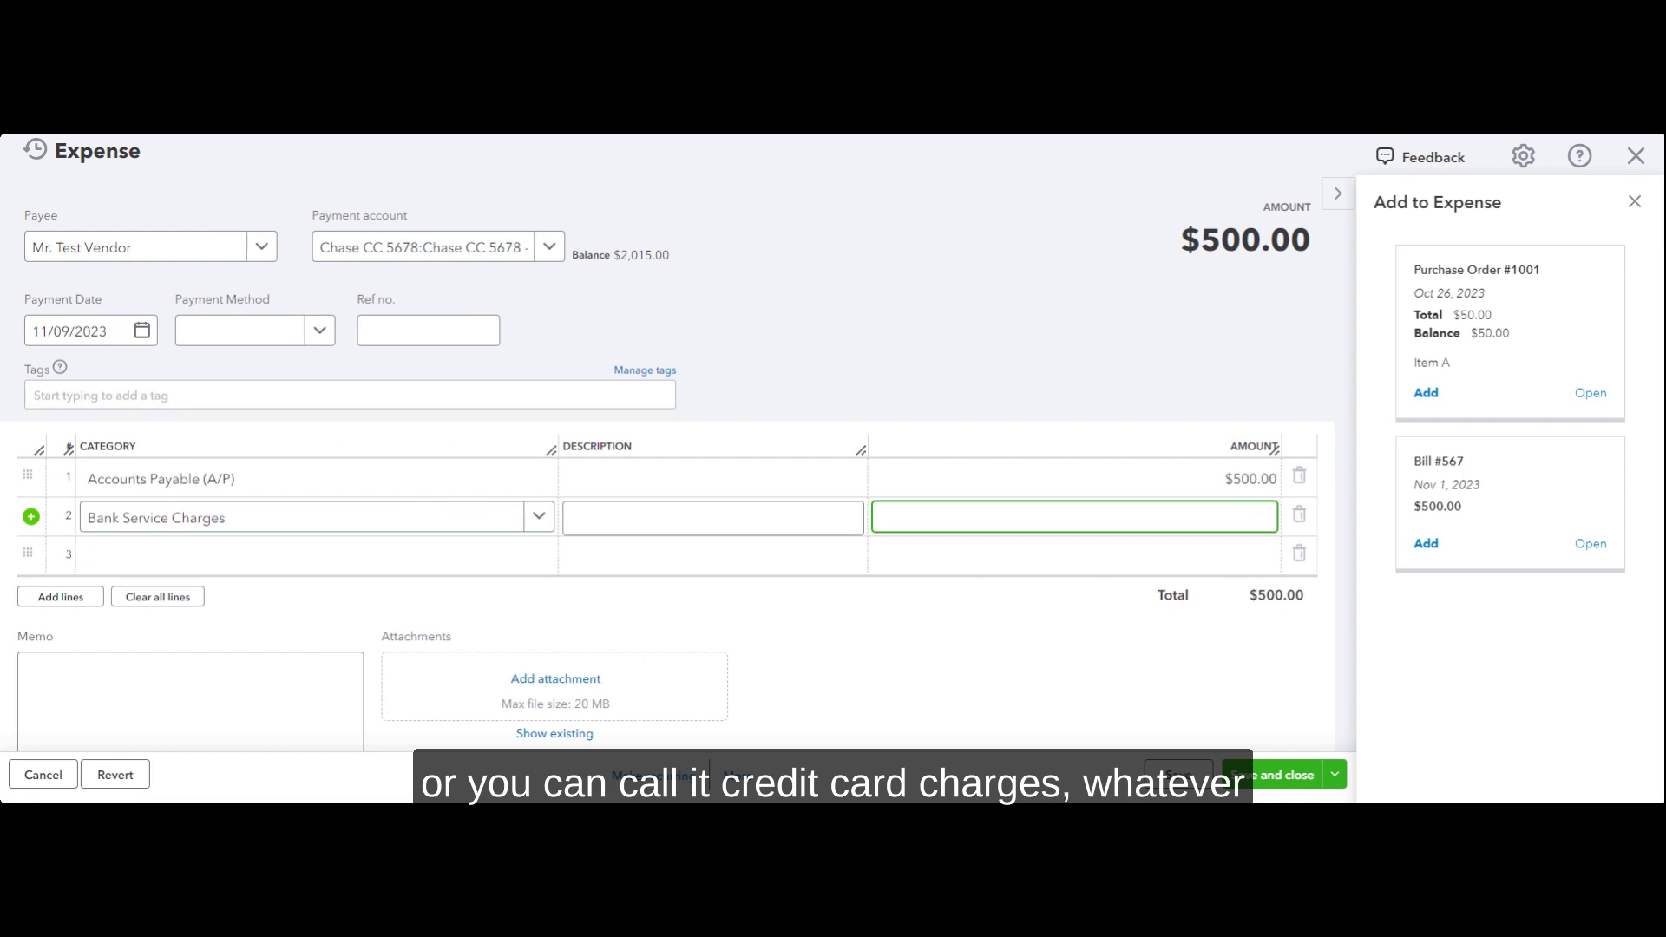
text(15)
click(1220, 417)
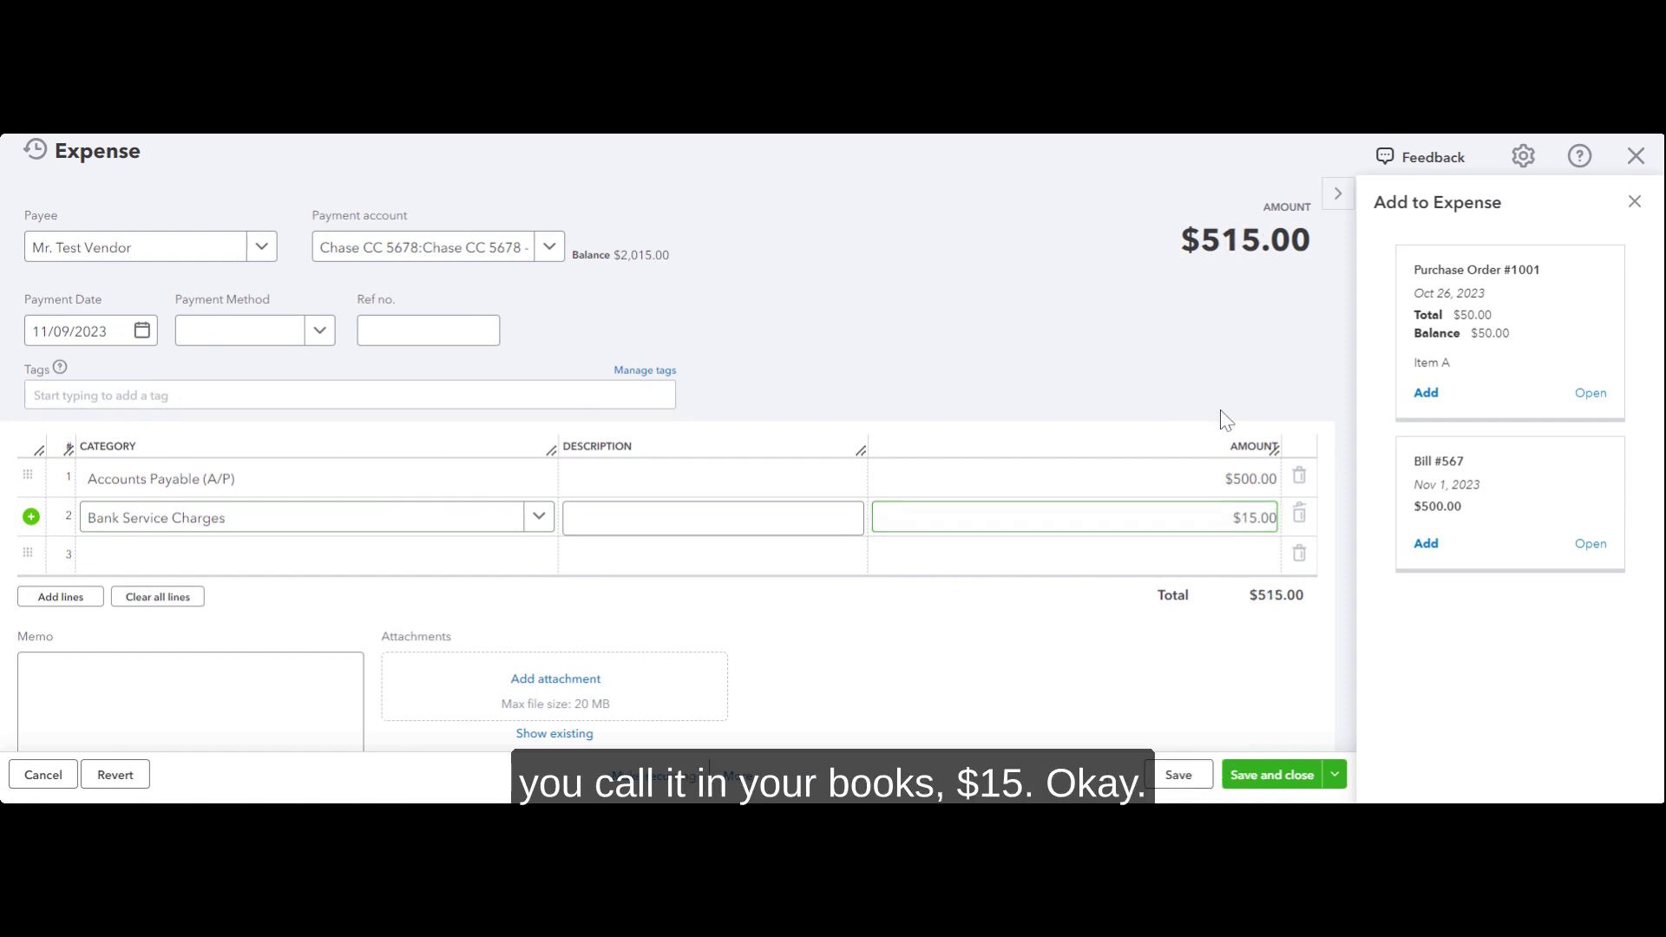
click(1272, 774)
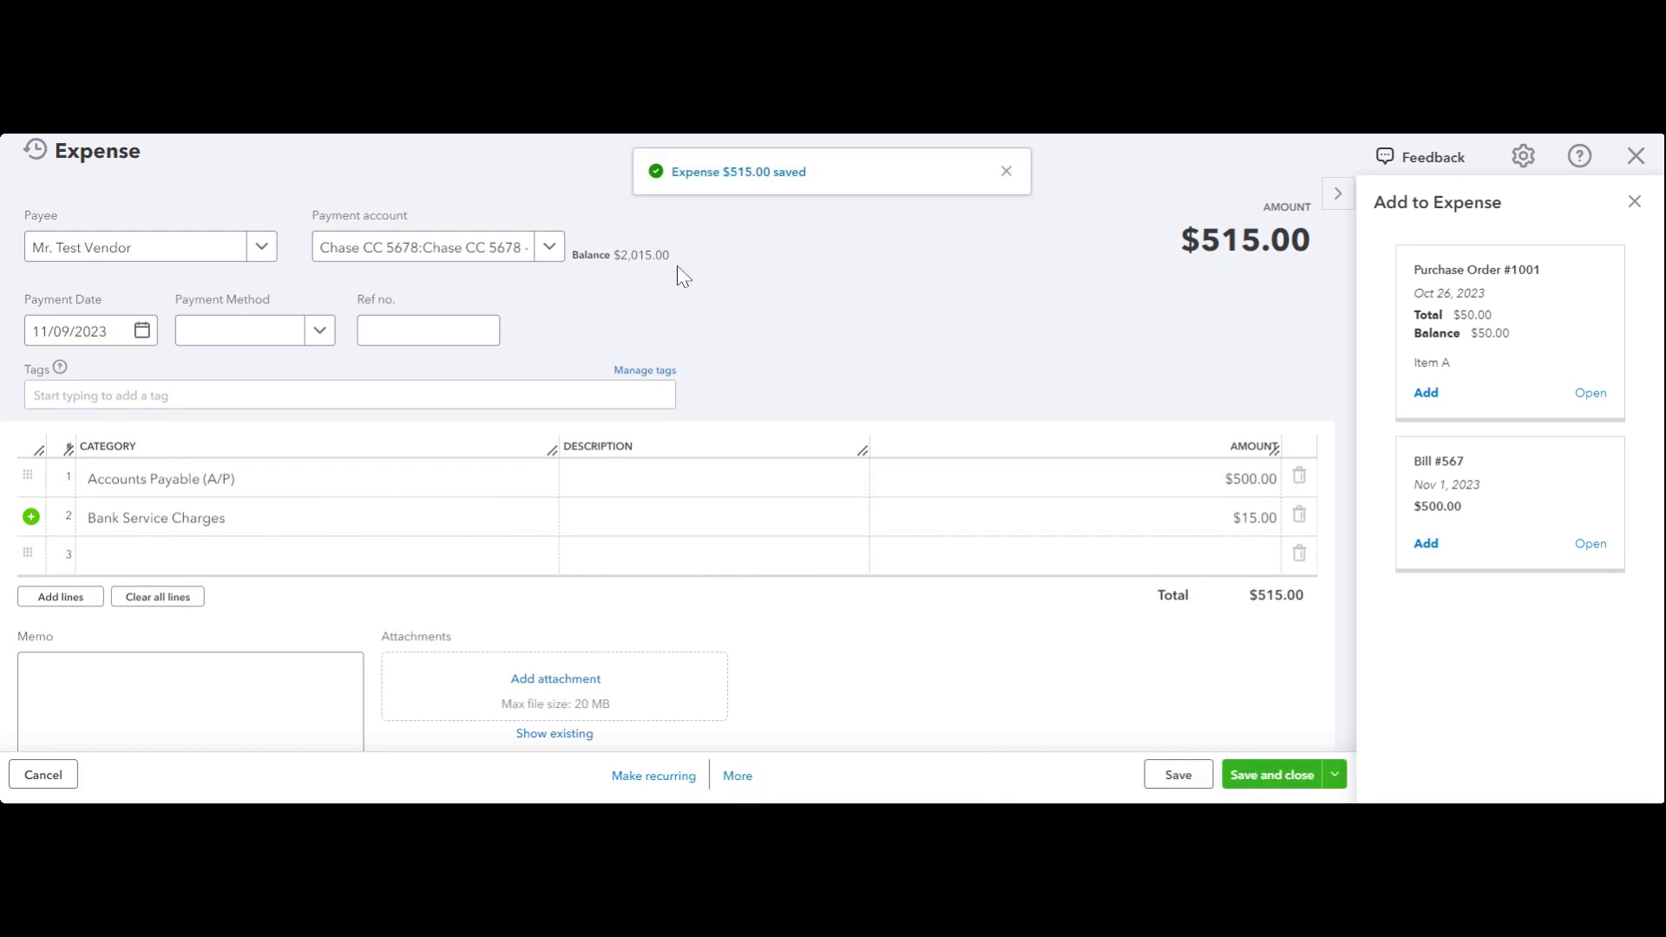
Close the expense and mark Bill 567 as paid, with the $500.00 expense credit applied.
click(1636, 155)
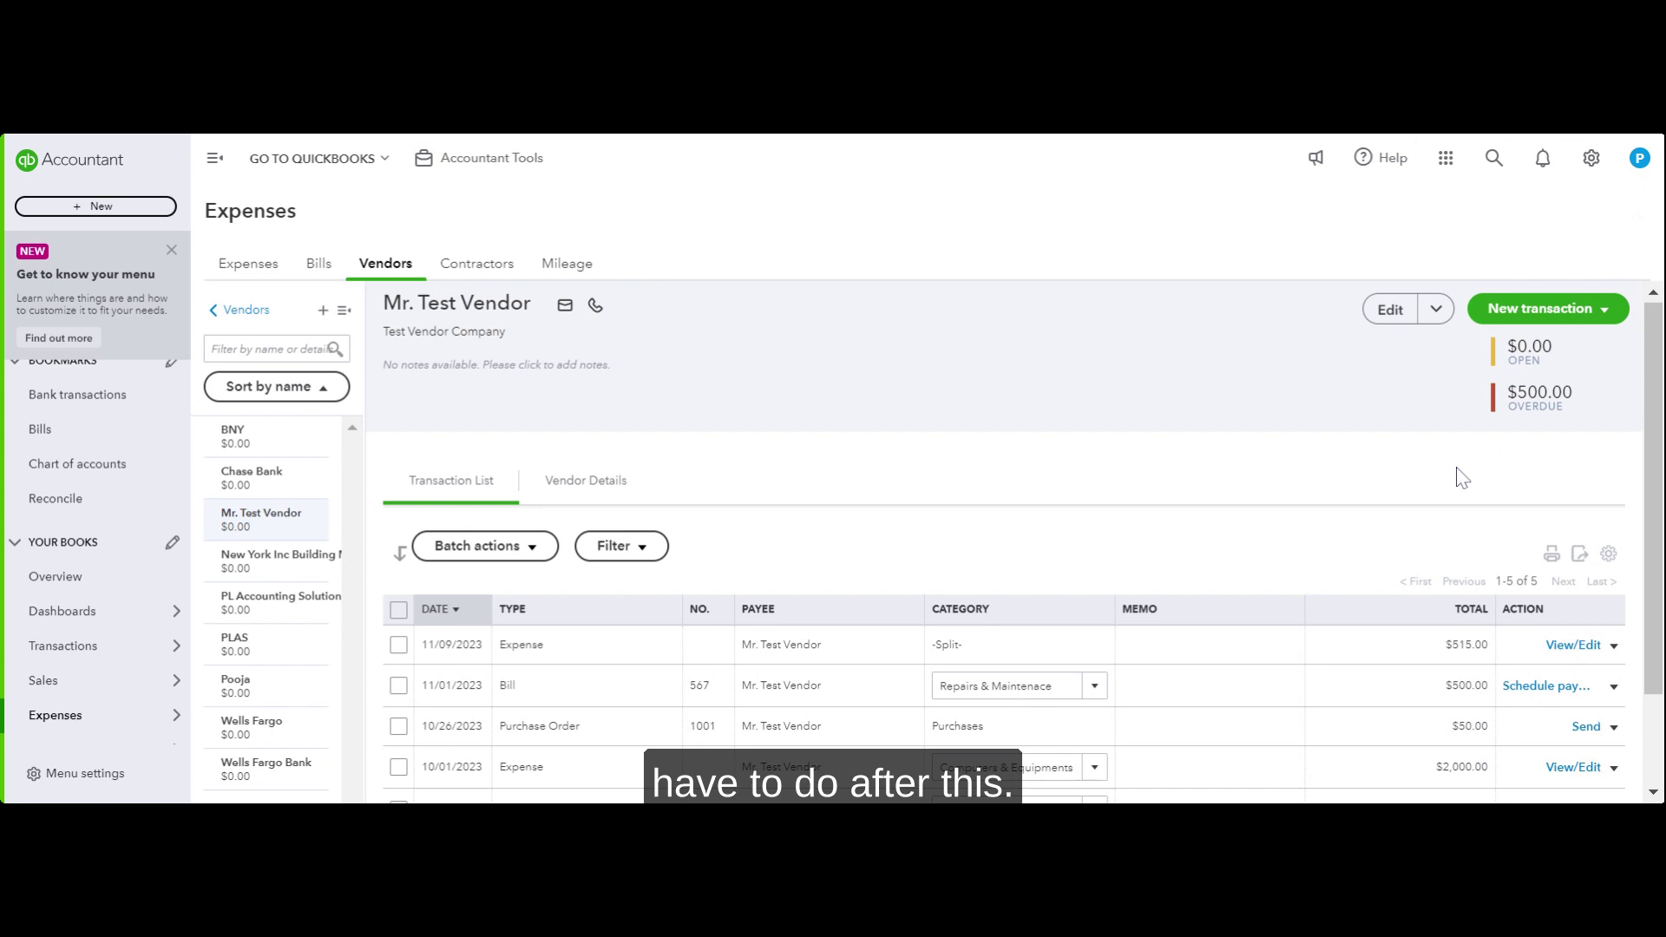
scroll(1436, 473, down, 1)
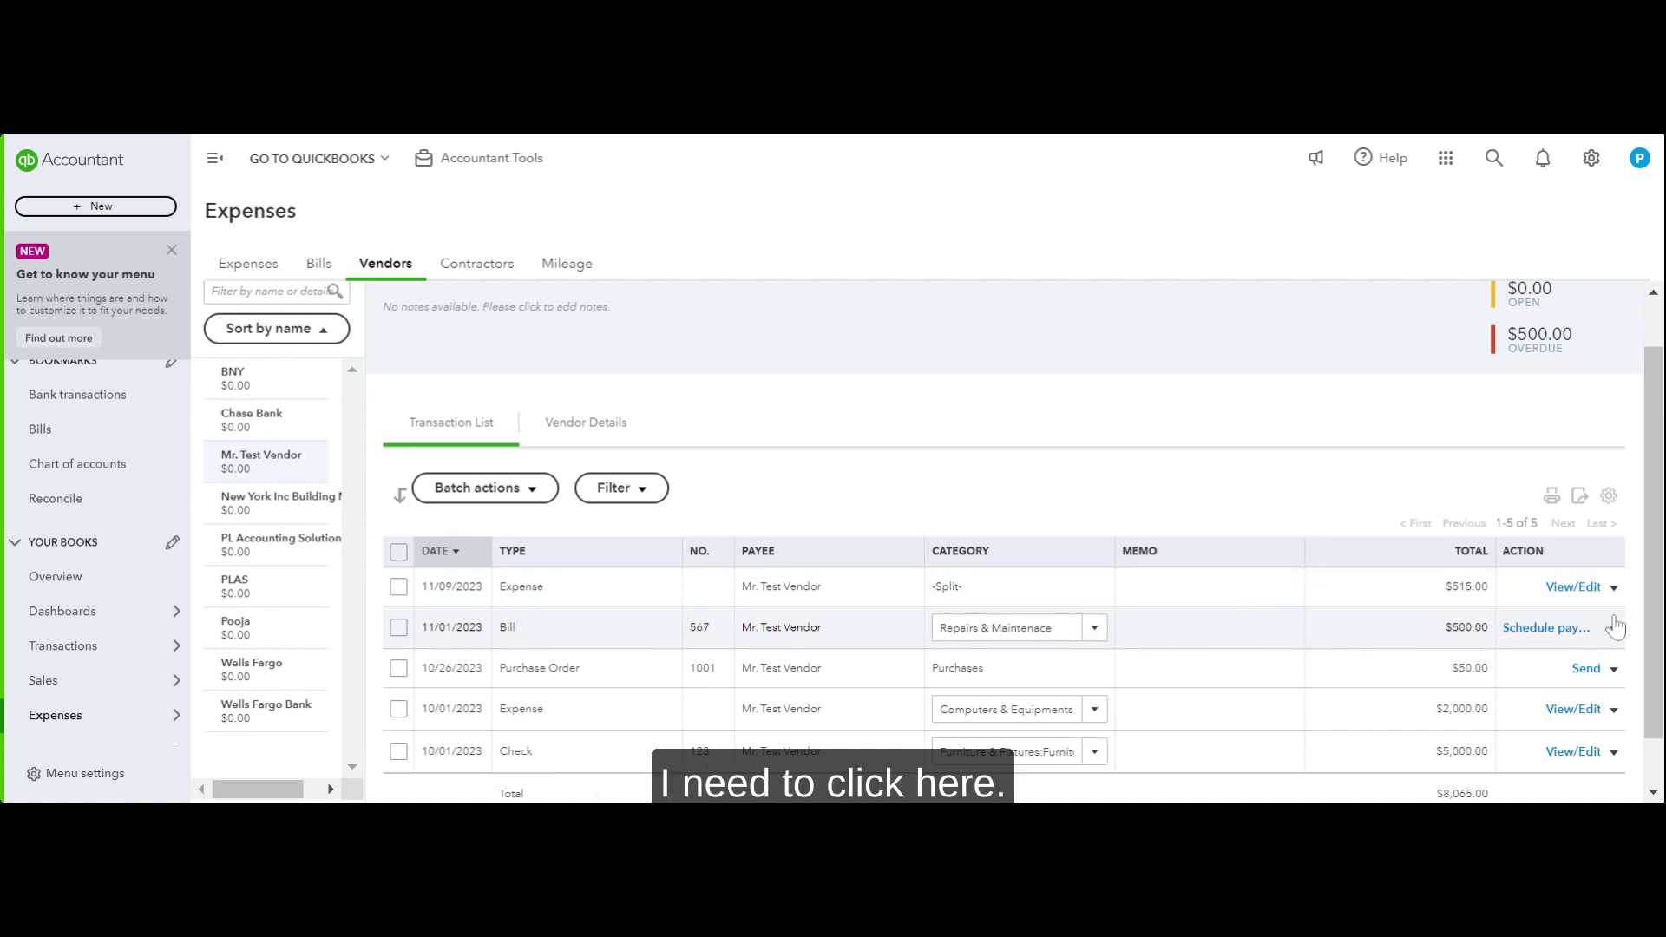
click(1612, 631)
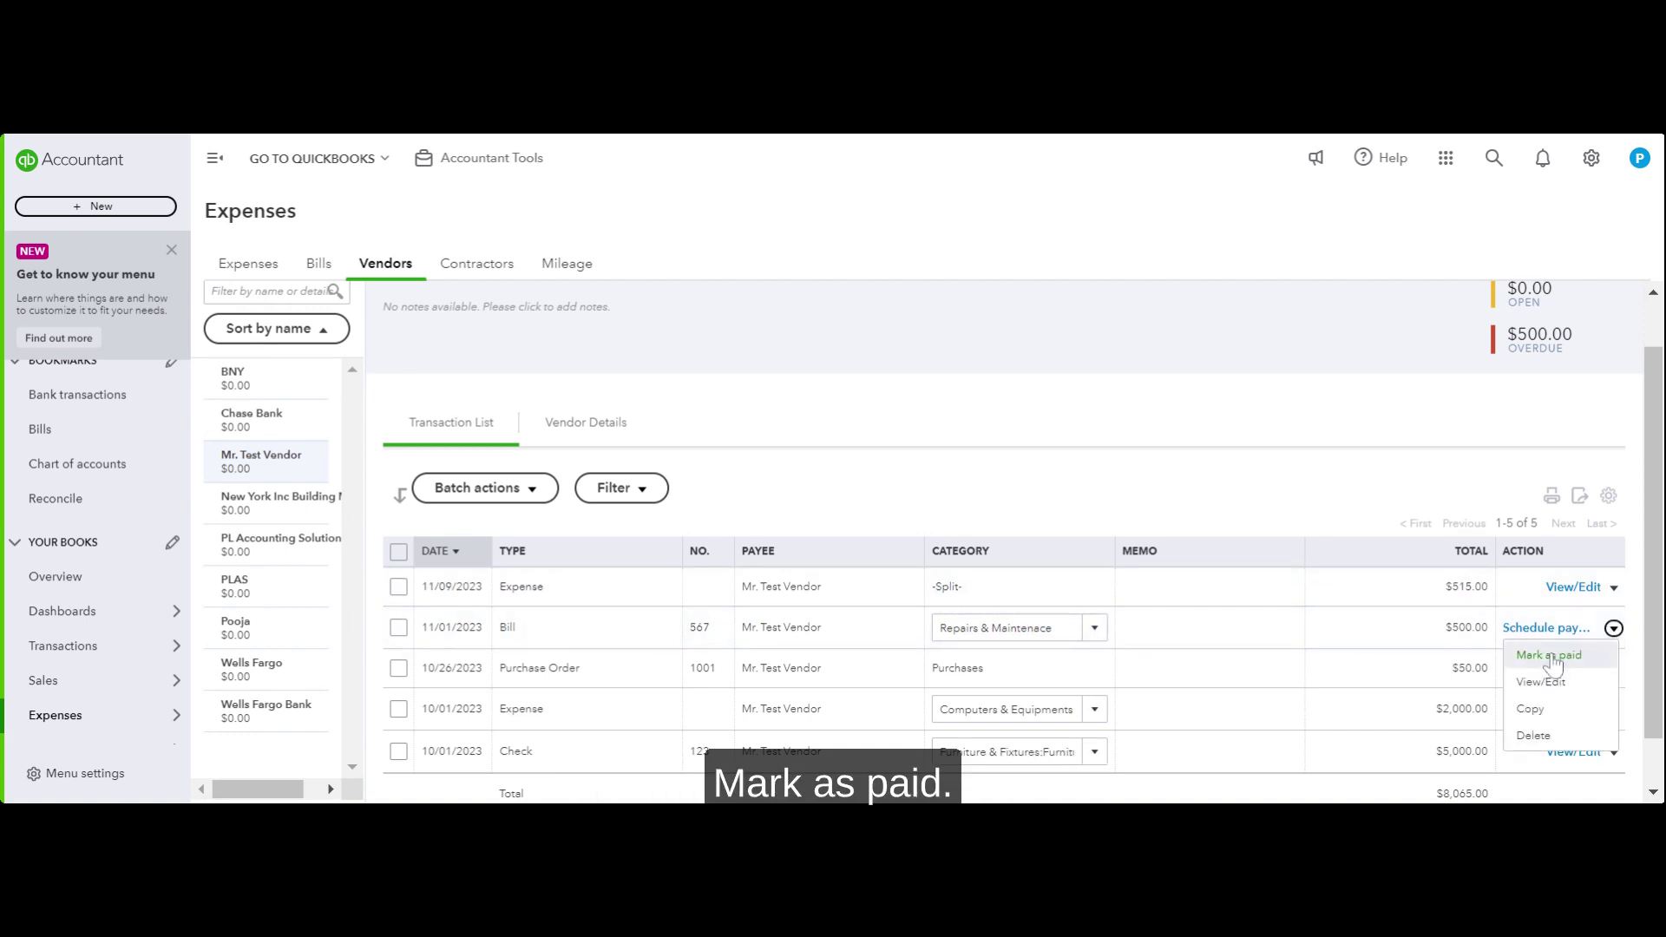
click(1557, 656)
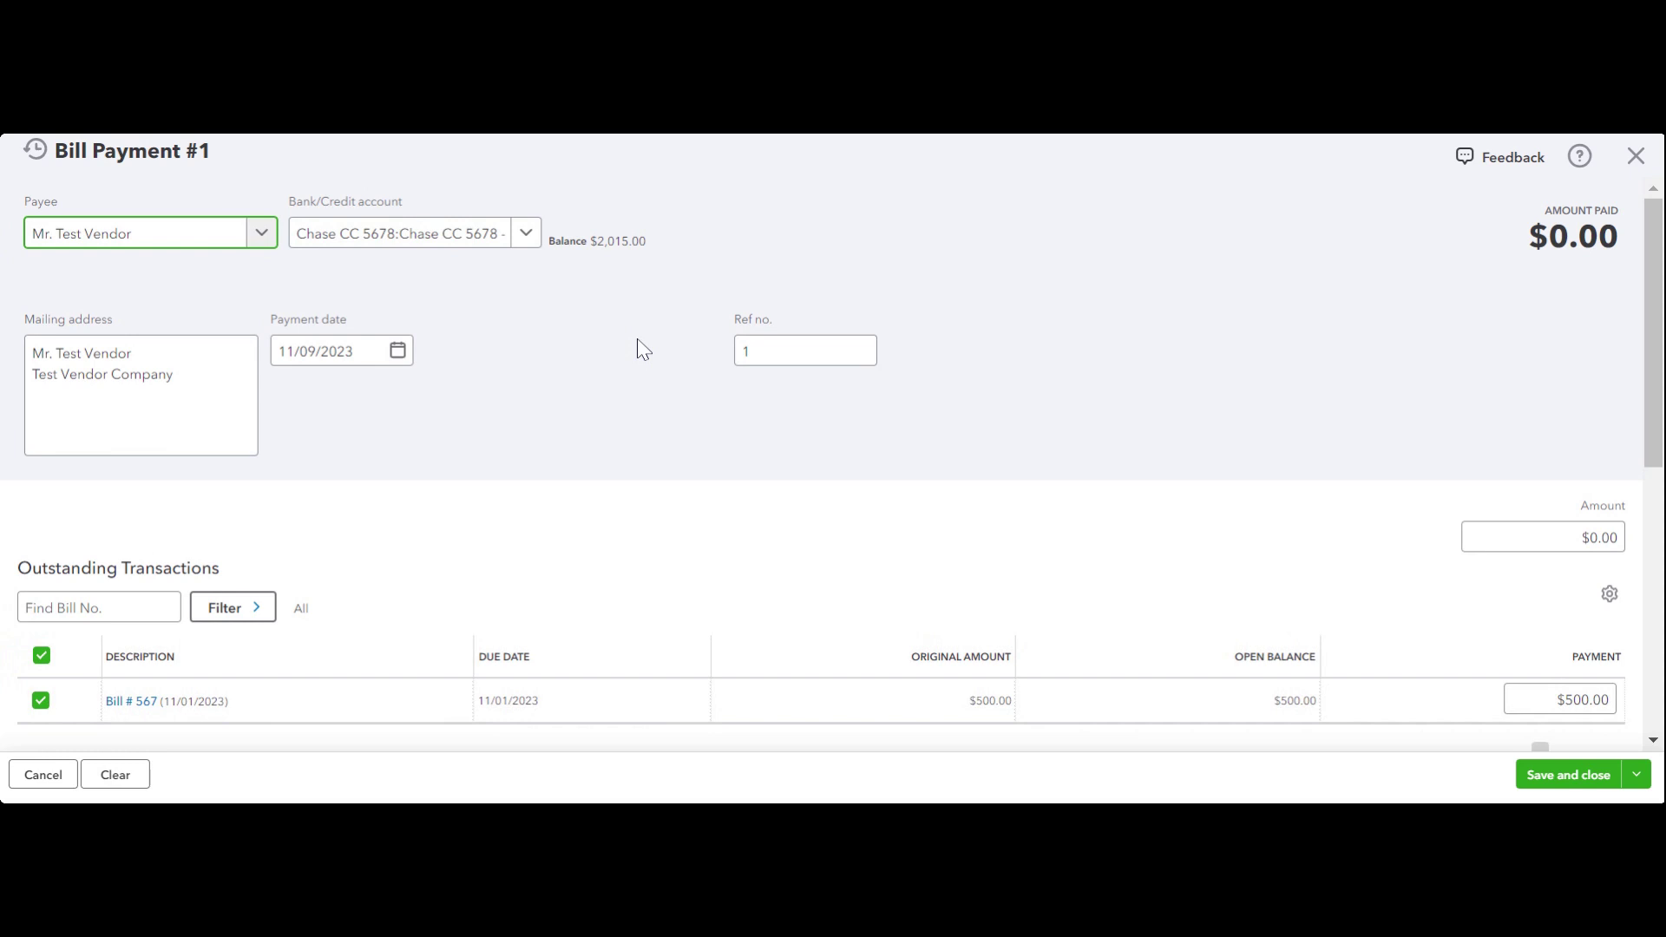
scroll(614, 431, down, 4)
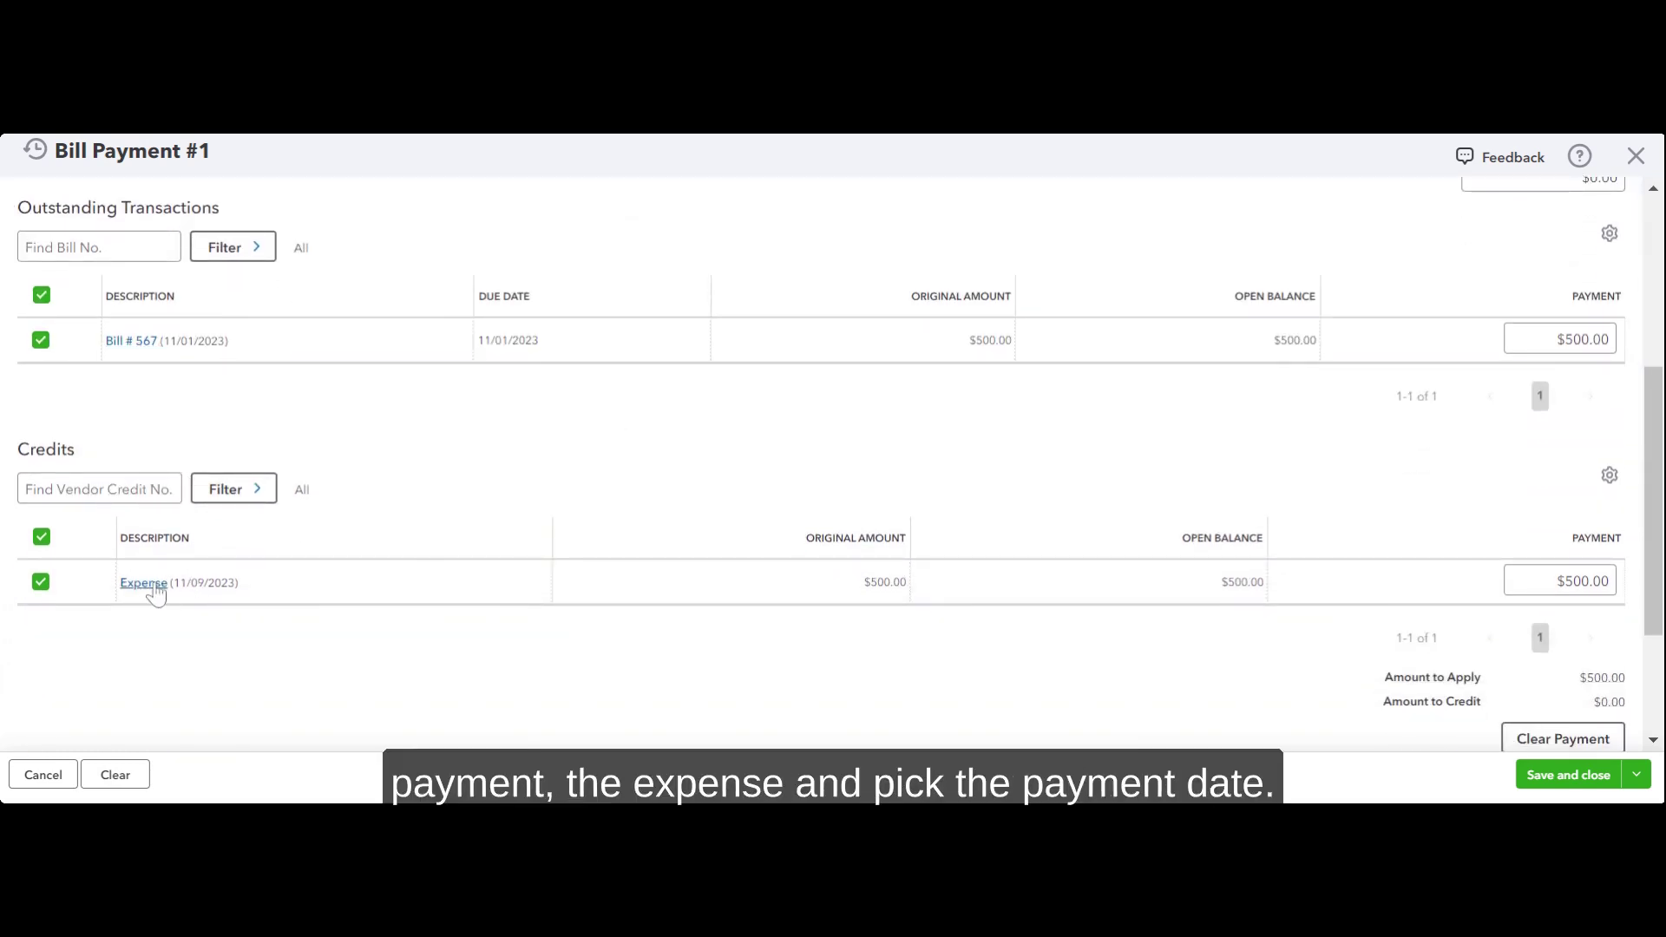
scroll(554, 509, up, 4)
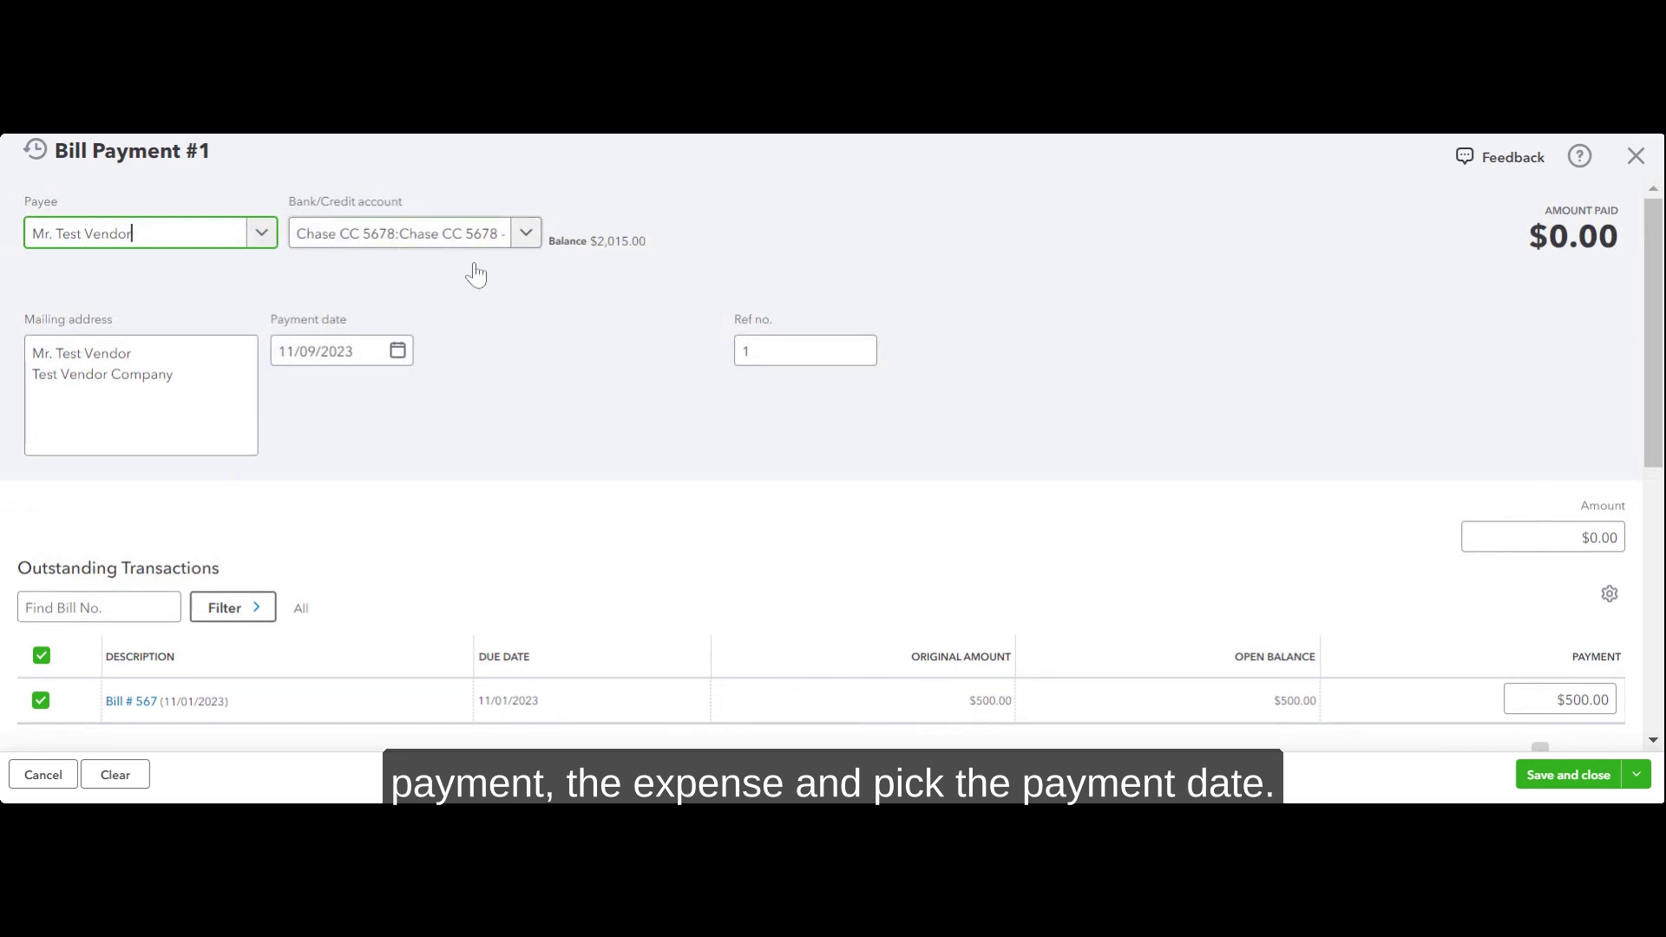
Save Bill Payment #1 and add a Balance column to the vendor's transaction list.
click(1578, 780)
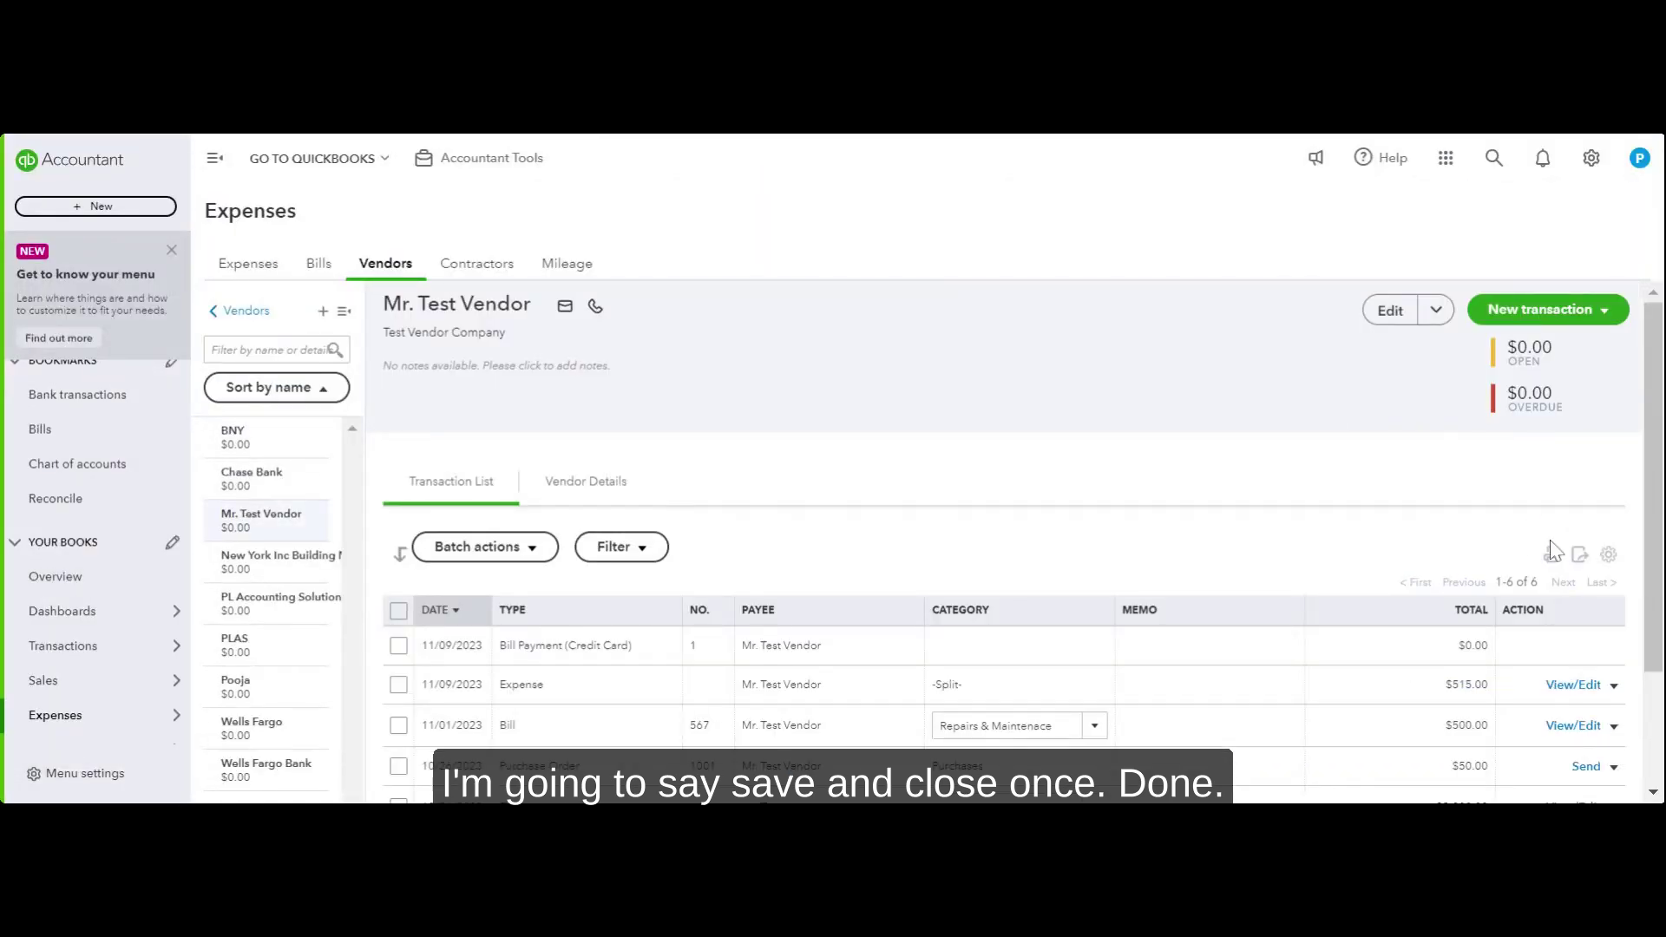
click(1611, 555)
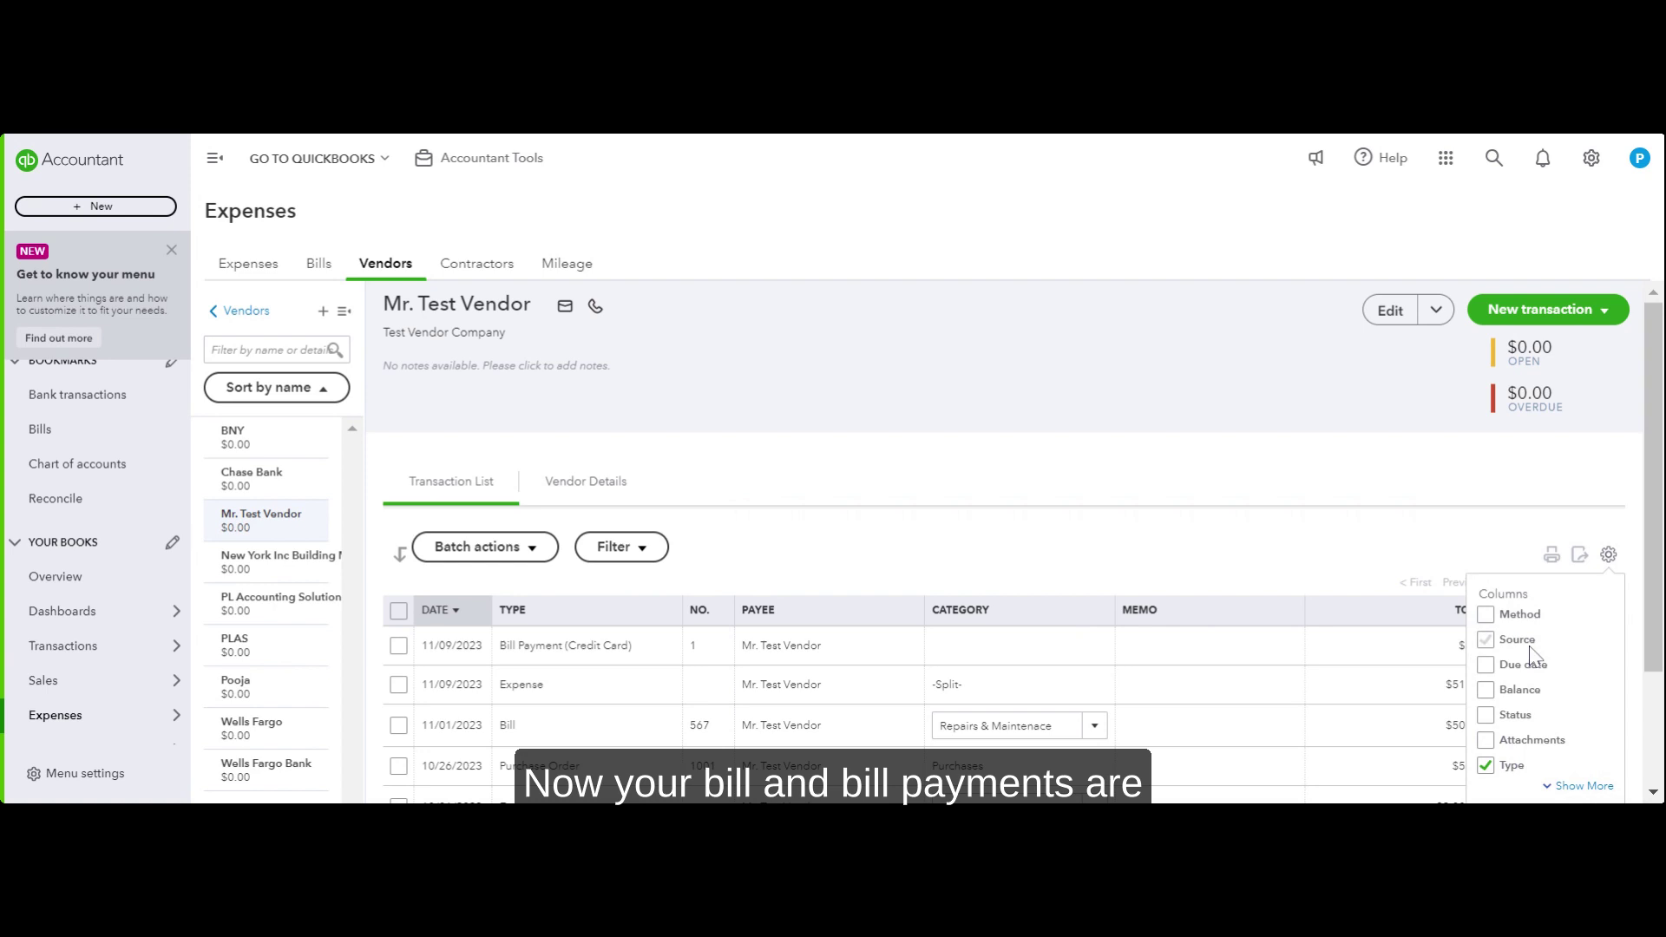
click(1487, 692)
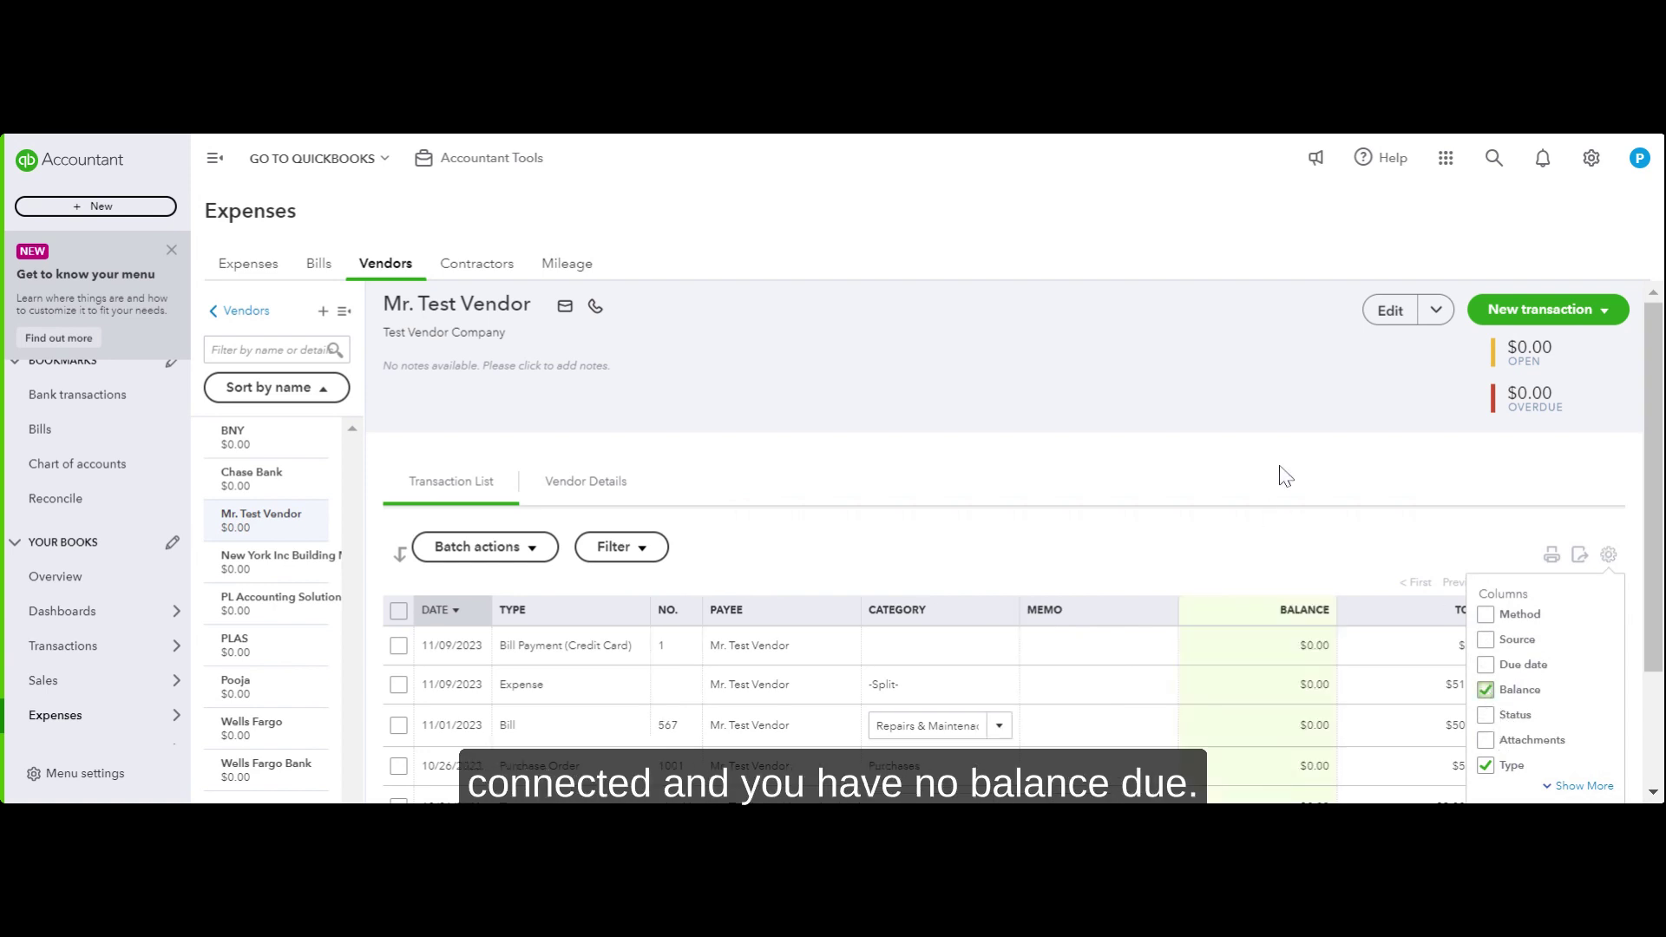
scroll(1257, 587, down, 2)
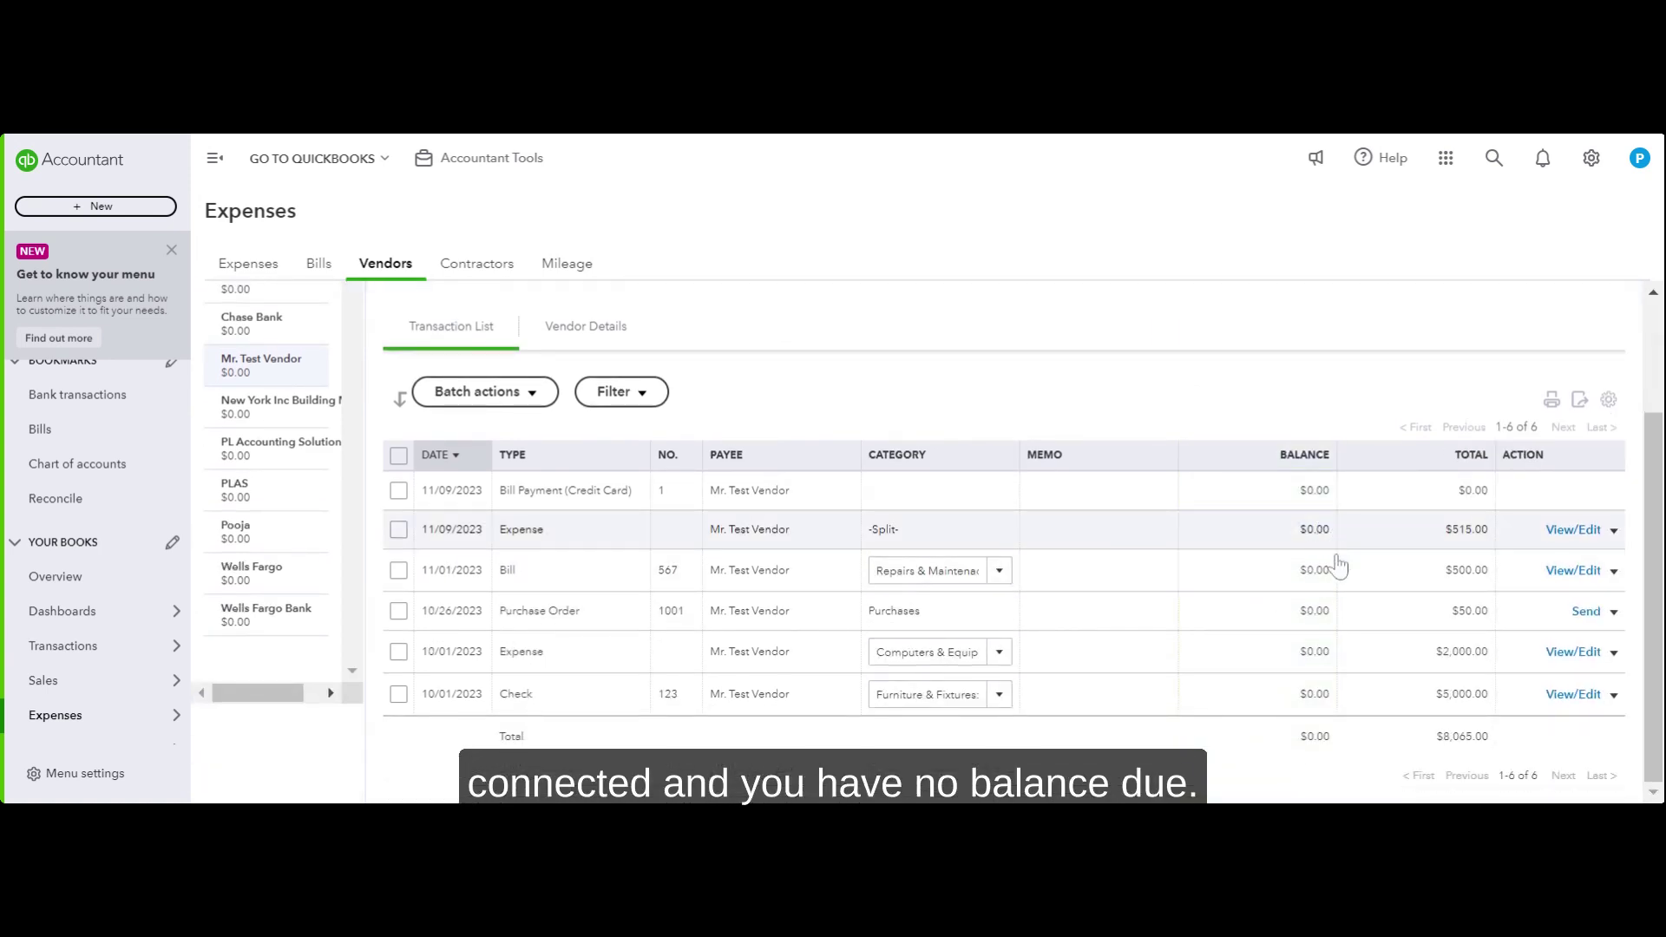